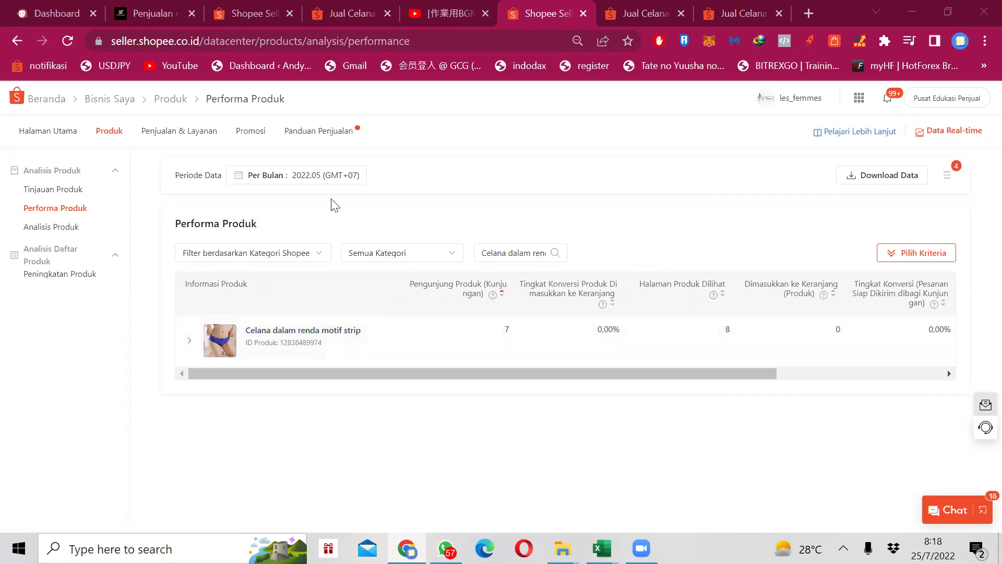
Step: Set the product performance data period to July 2022
left_click(324, 178)
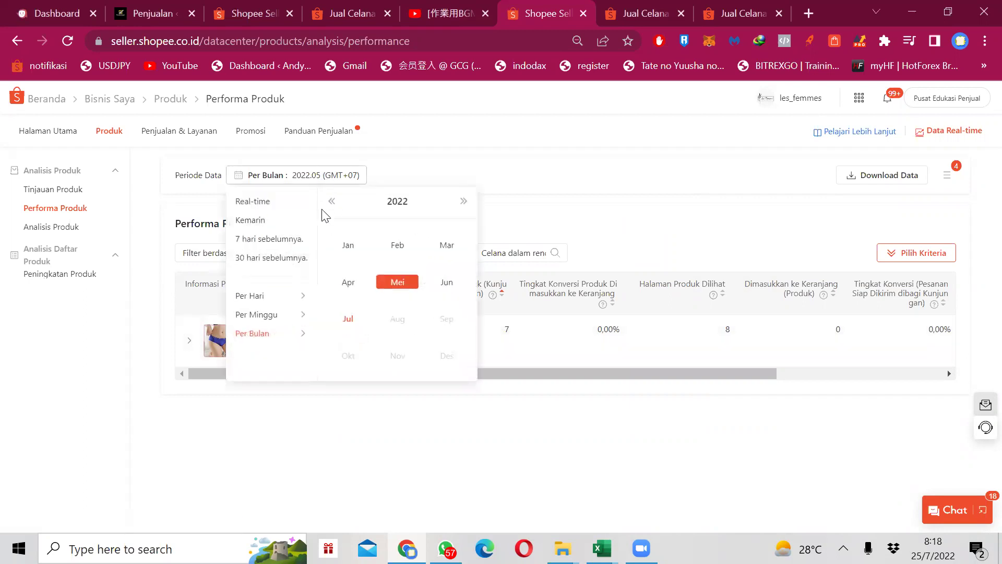
left_click(354, 322)
left_click(519, 255)
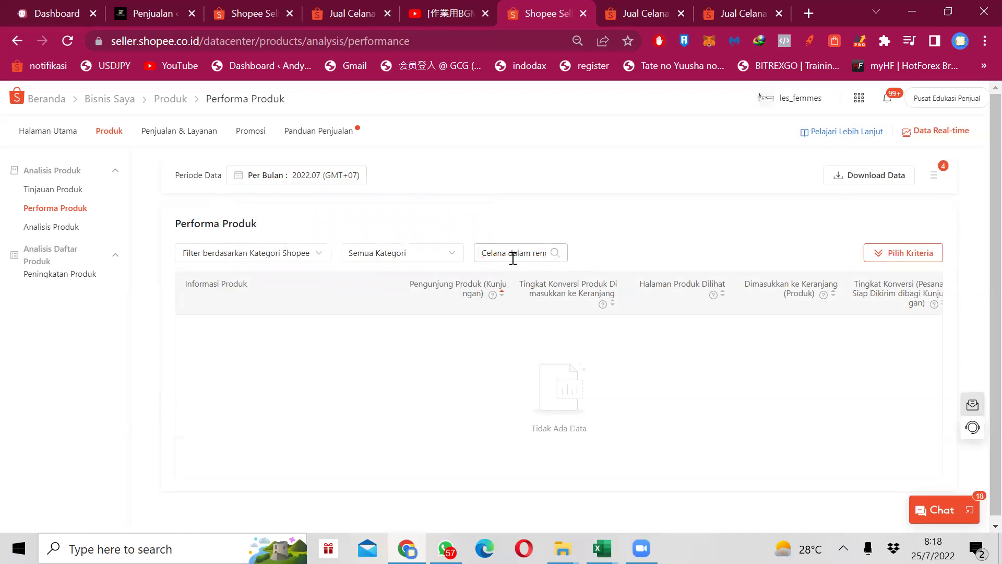
Step: Clear the product name search in the performance report and close that report's tab
left_click(537, 255)
key("ctrl+a")
key("BackSpace")
left_click(583, 15)
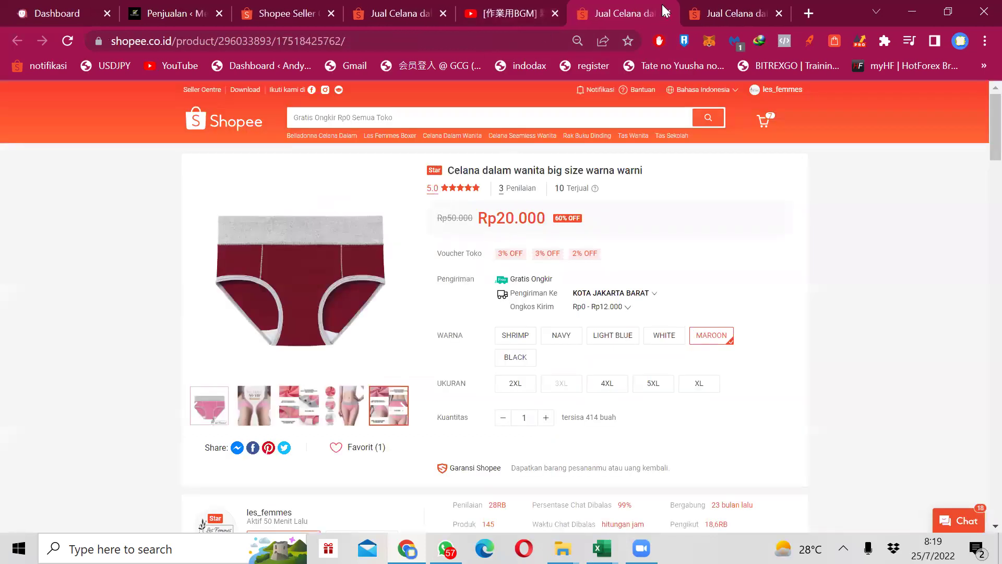
Step: Switch to the Shopee page of the product "Celana dalam renda motif strip" and review it
left_click(528, 11)
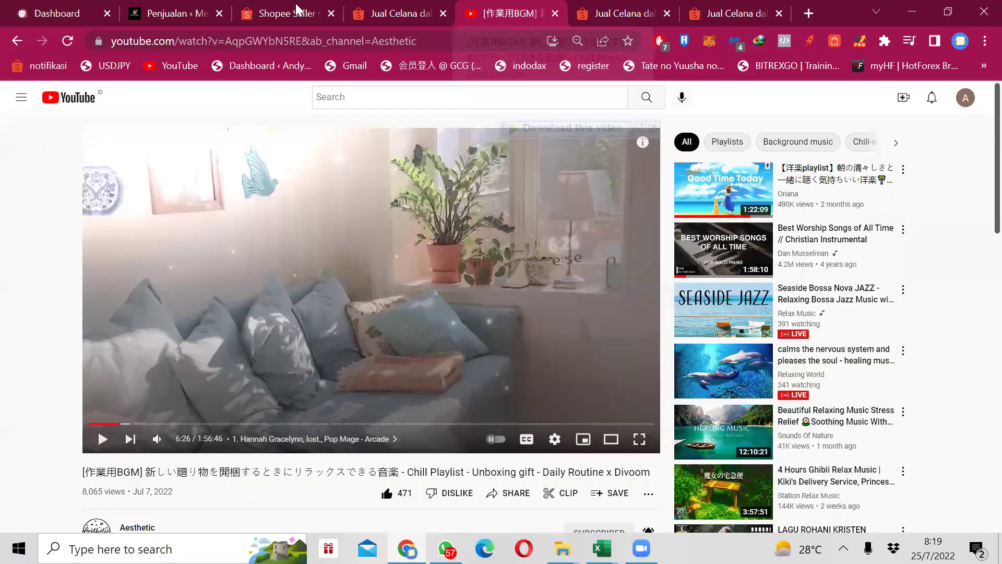
key("ctrl+Page_Up")
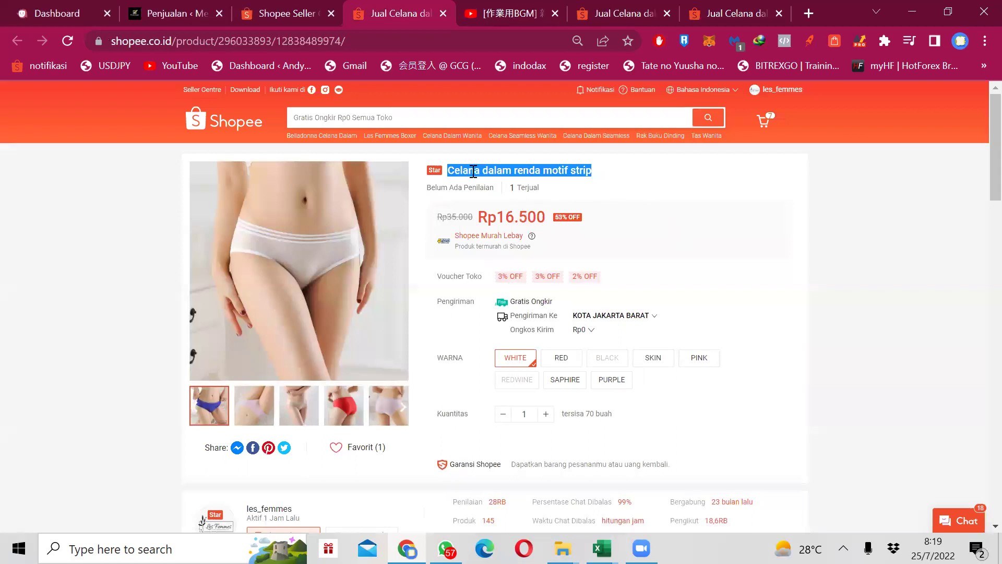
mouse_move(547, 276)
left_click(652, 424)
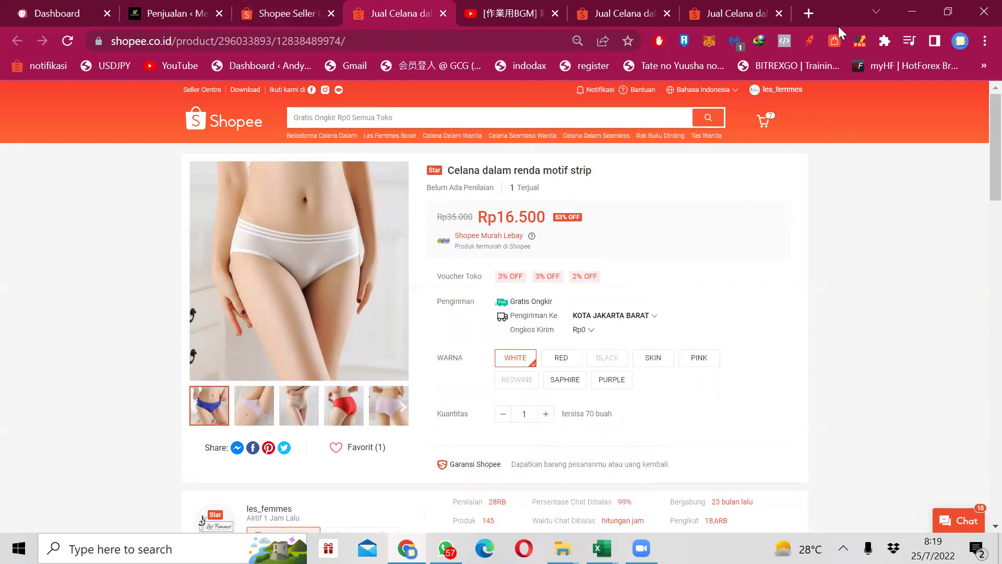
Step: Open Shopeasy Plus keyword analysis over the seller product list for the running campaign "Celana dalam wanita sexy celana dalem wanita polos garis"
left_click(833, 42)
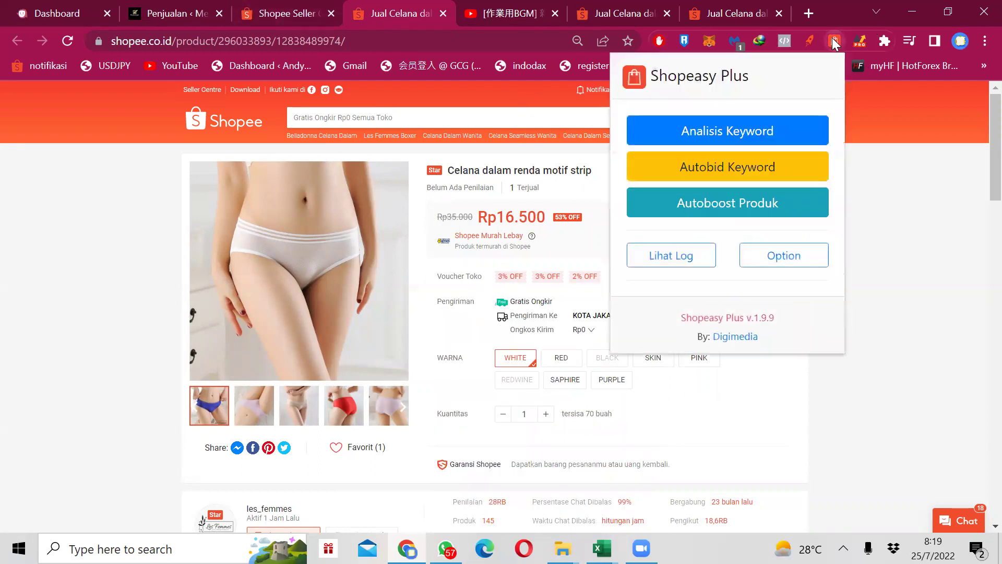
left_click(722, 135)
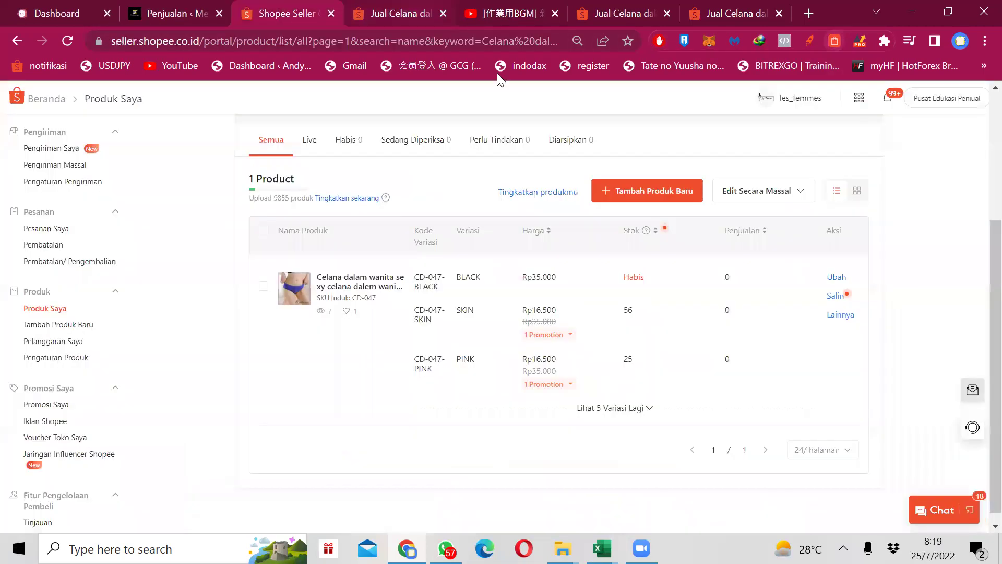
left_click(834, 40)
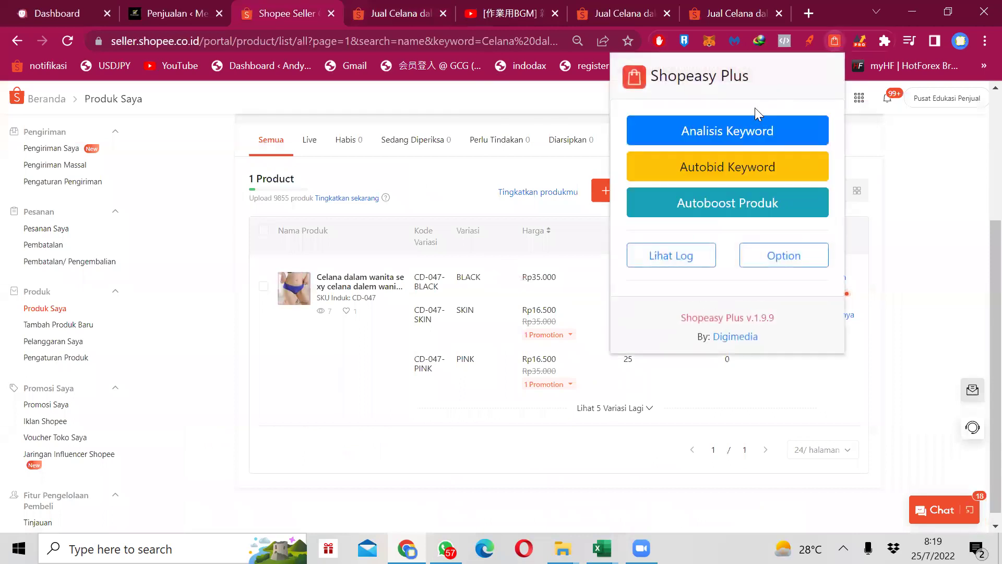
left_click(722, 141)
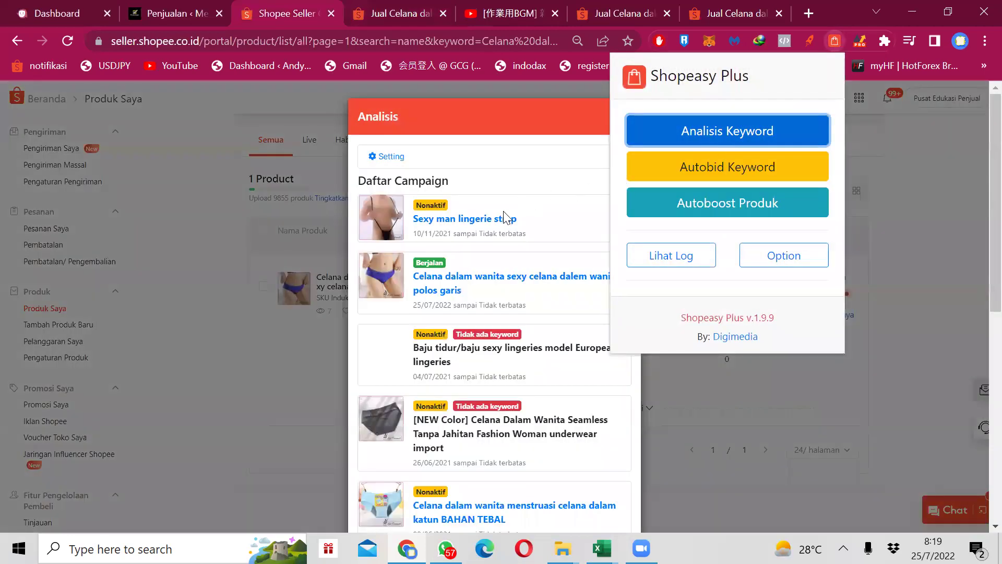
left_click(478, 275)
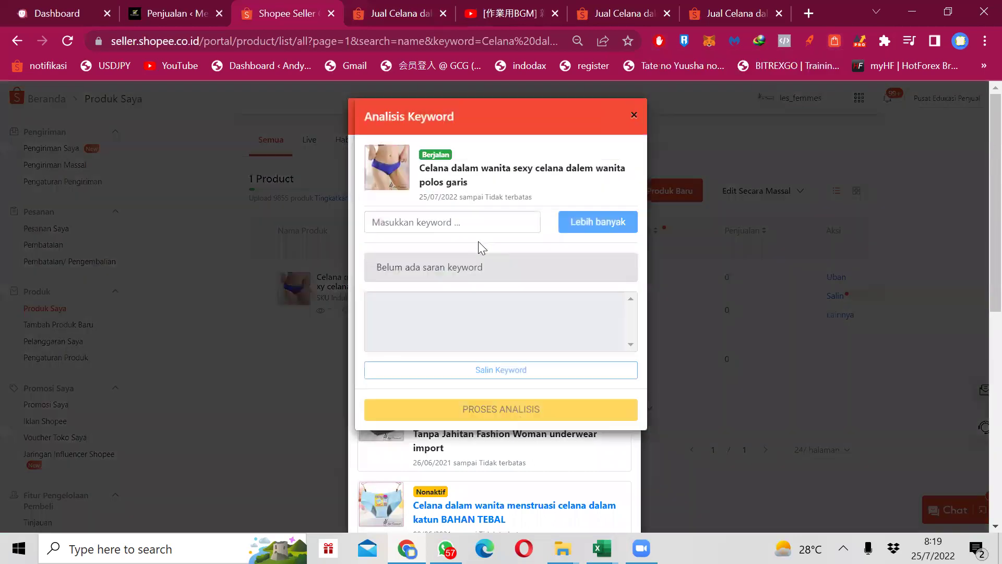
Step: Search keyword recommendations for "celana dalam wanita" and load additional suggestions
left_click(452, 226)
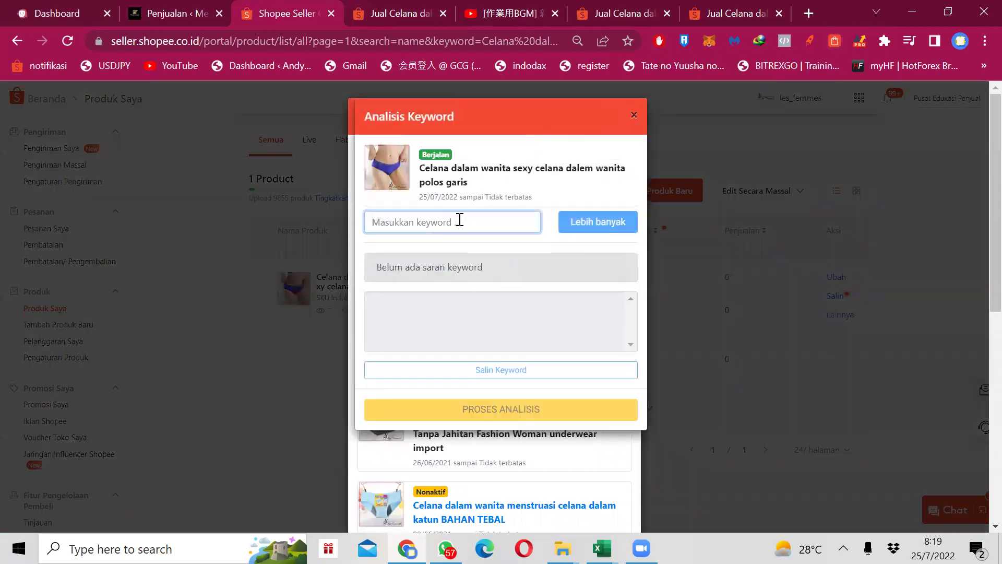
type("celana dalam wanita")
key("Return")
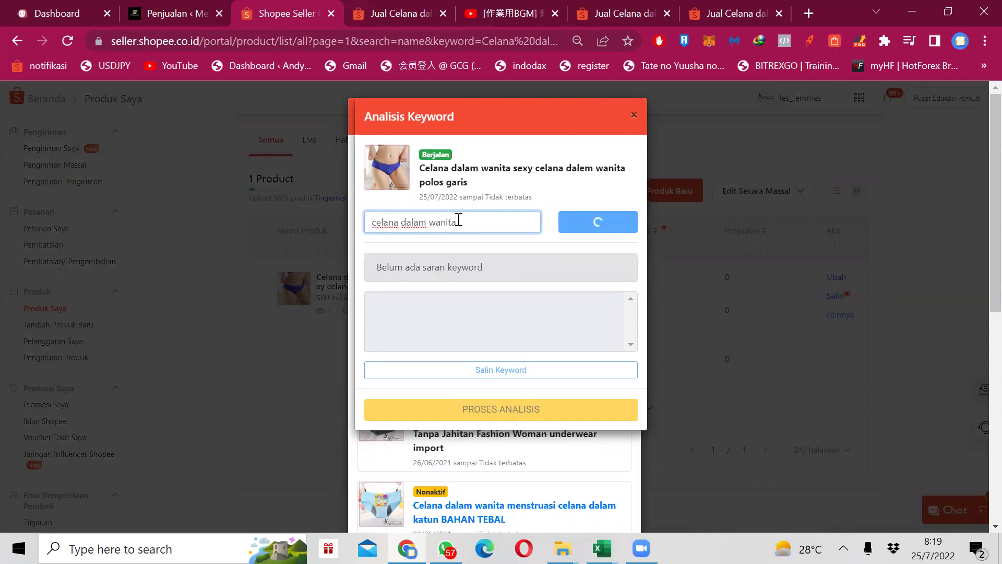
left_click(576, 234)
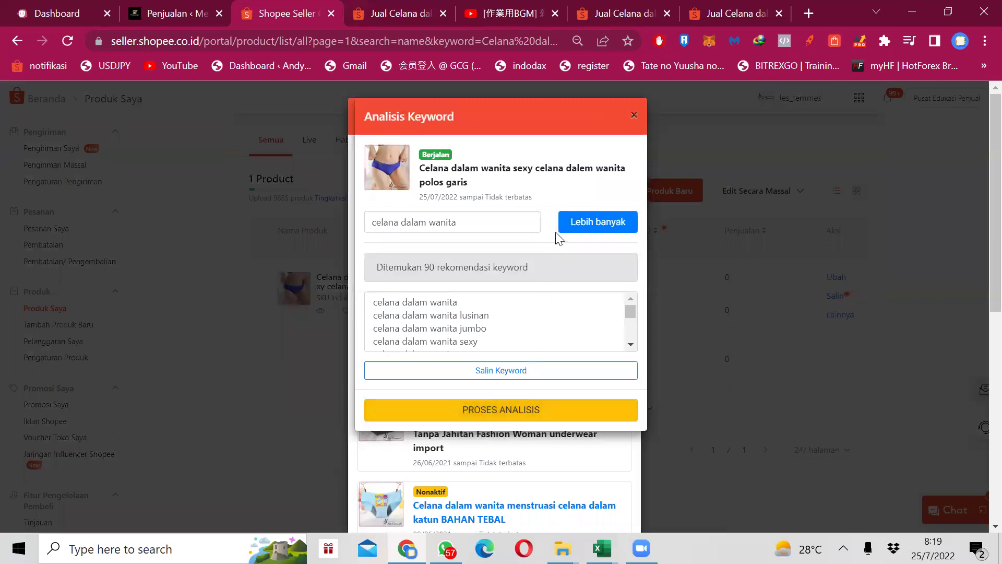
left_click(588, 225)
Step: Start processing the keyword analysis, and close all the analysis dialogs
left_click(509, 411)
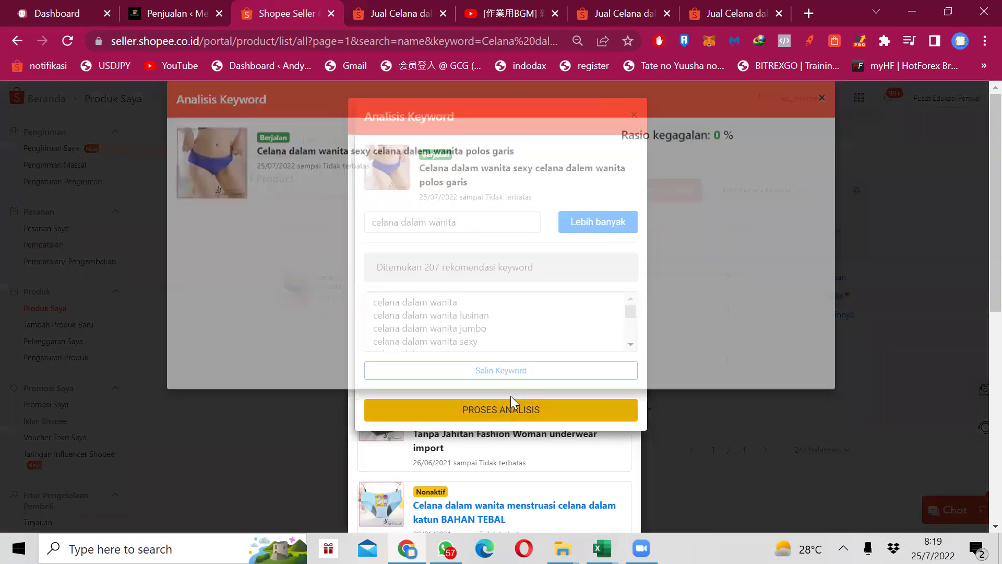
left_click(820, 116)
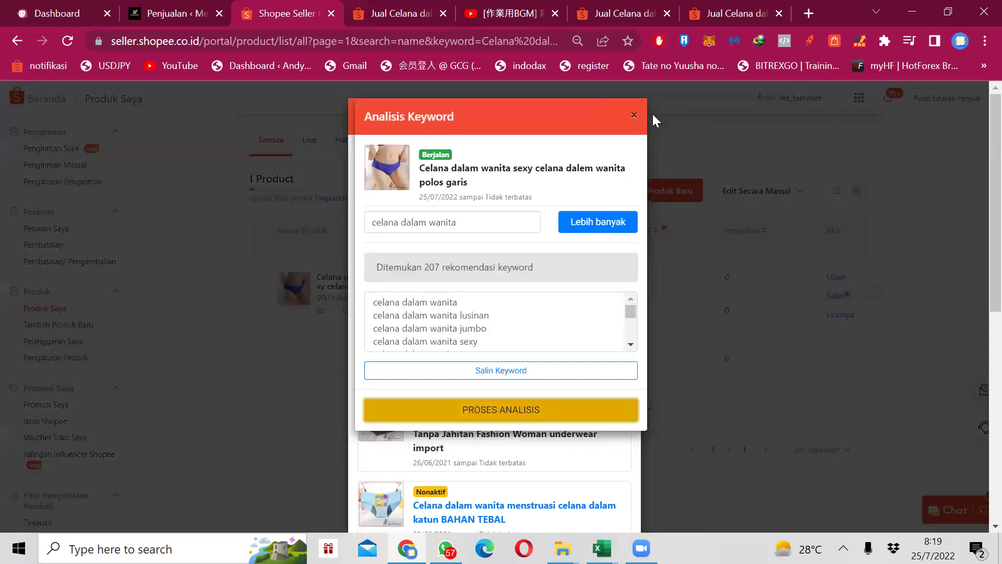
left_click(633, 118)
left_click(628, 109)
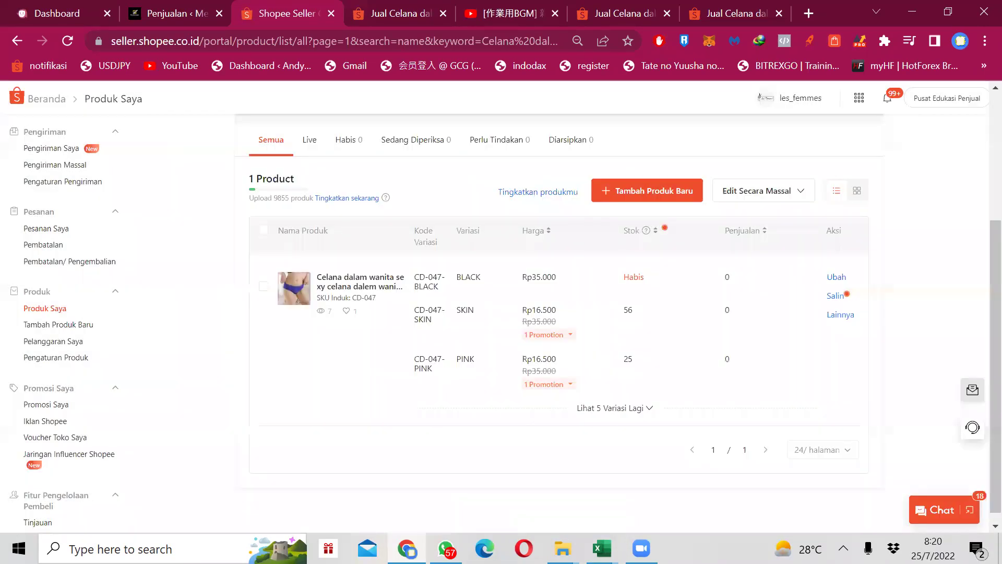
Step: Switch to Excel and review columns A to D of the "copy dari shopeasy" sheet and the linked "Format data keyword" sheet
left_click(602, 548)
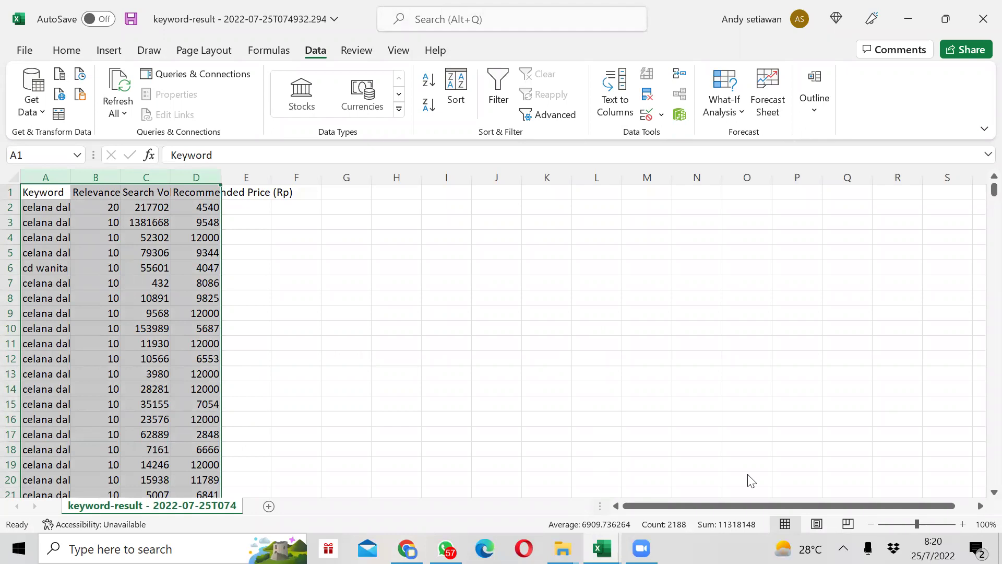
left_click(602, 548)
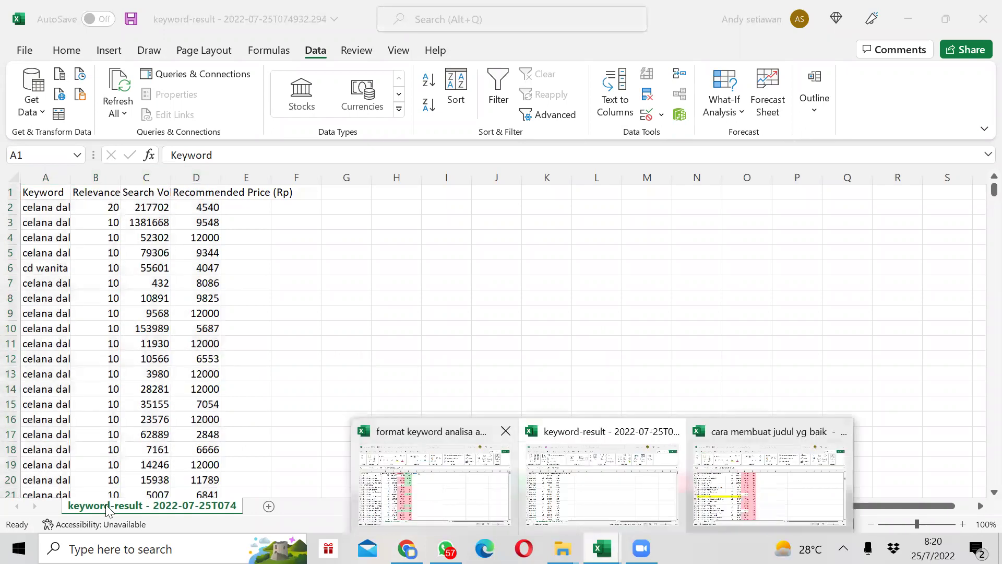
left_click_drag(42, 177, 188, 178)
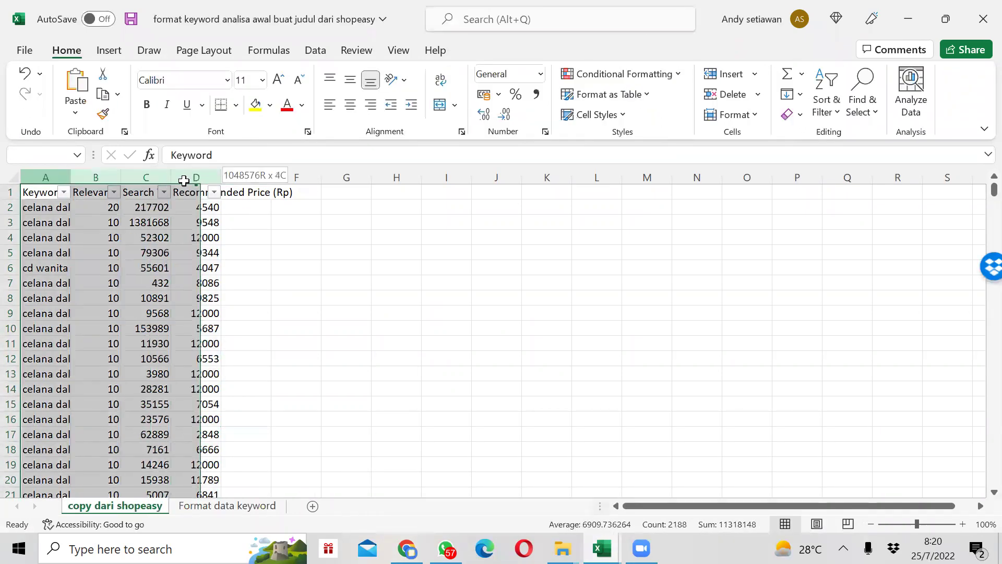
left_click(211, 505)
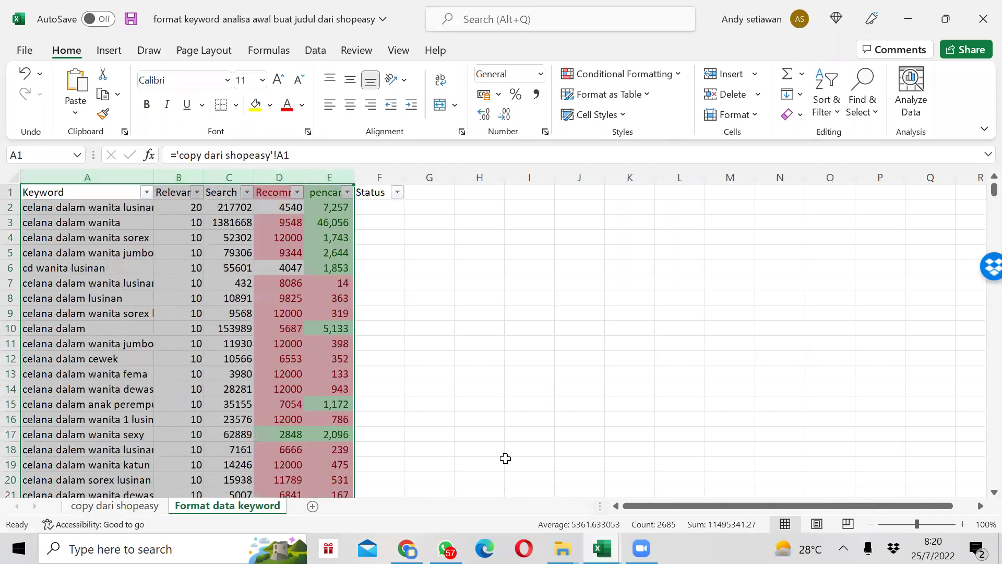
Step: Switch to the workbook "cara membuat judul yg baik" and look across the keyword data in row 8
mouse_move(602, 548)
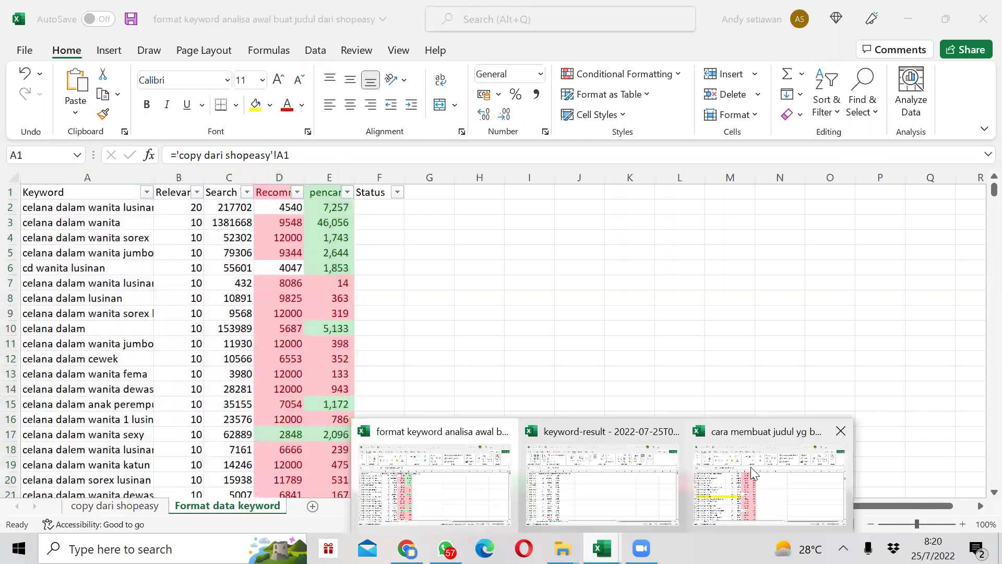
left_click(693, 412)
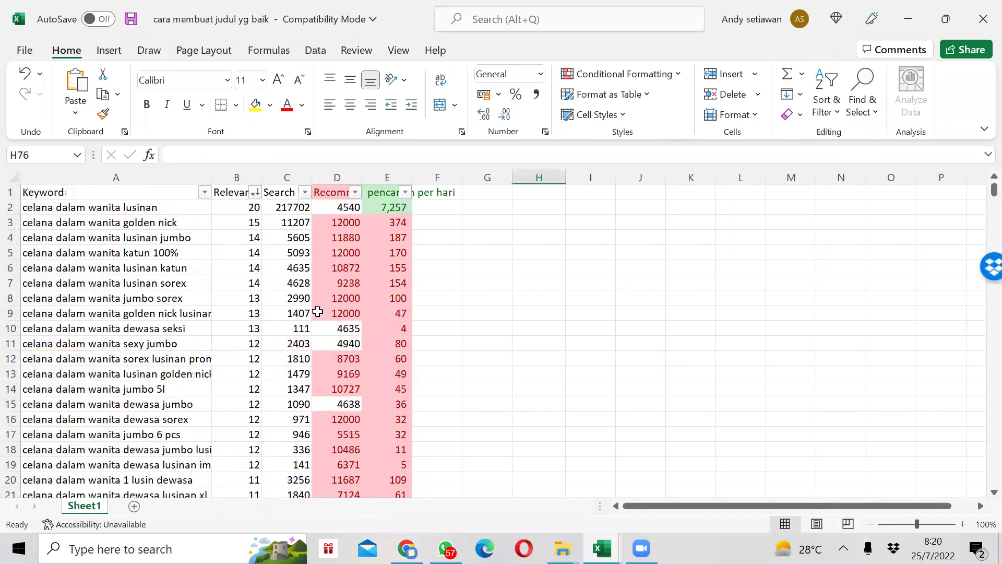
left_click(482, 297)
key("Left")
key("Left")
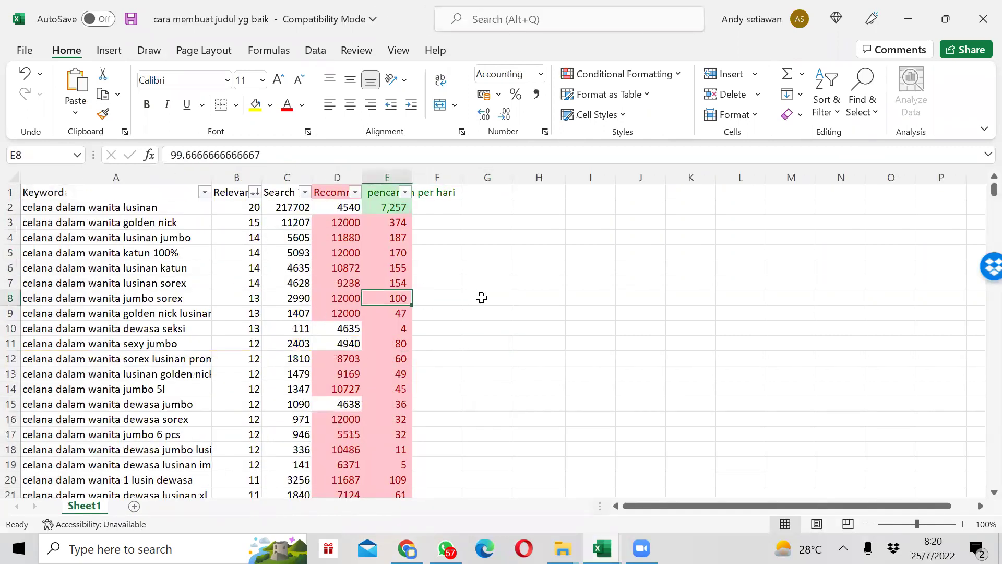
key("Left")
key("Left")
key("Left")
Step: Remove the existing filter and reapply it to header row 1 of the keyword sheet
left_click(12, 177)
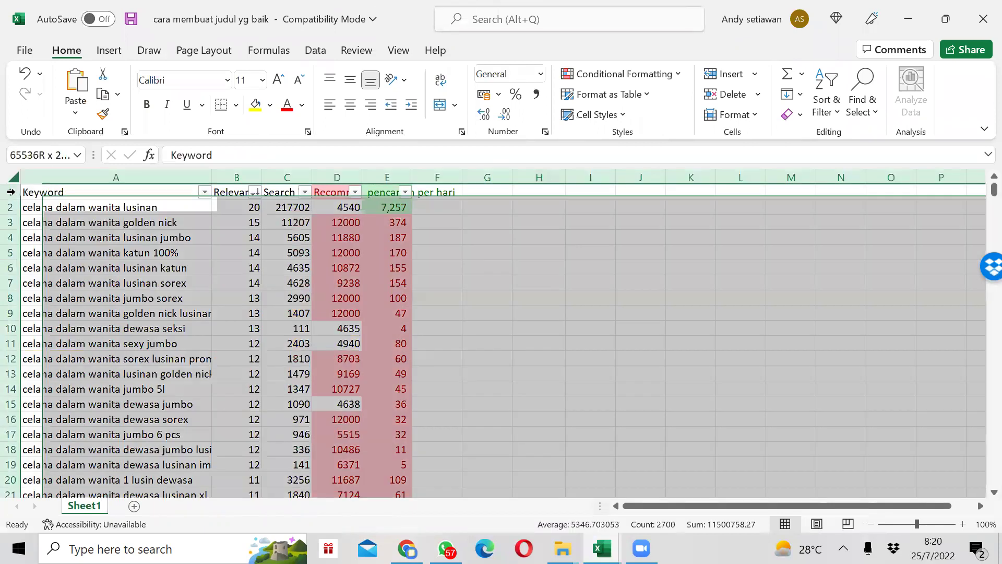
left_click(9, 192)
left_click(317, 51)
left_click(497, 89)
left_click(497, 88)
left_click(502, 297)
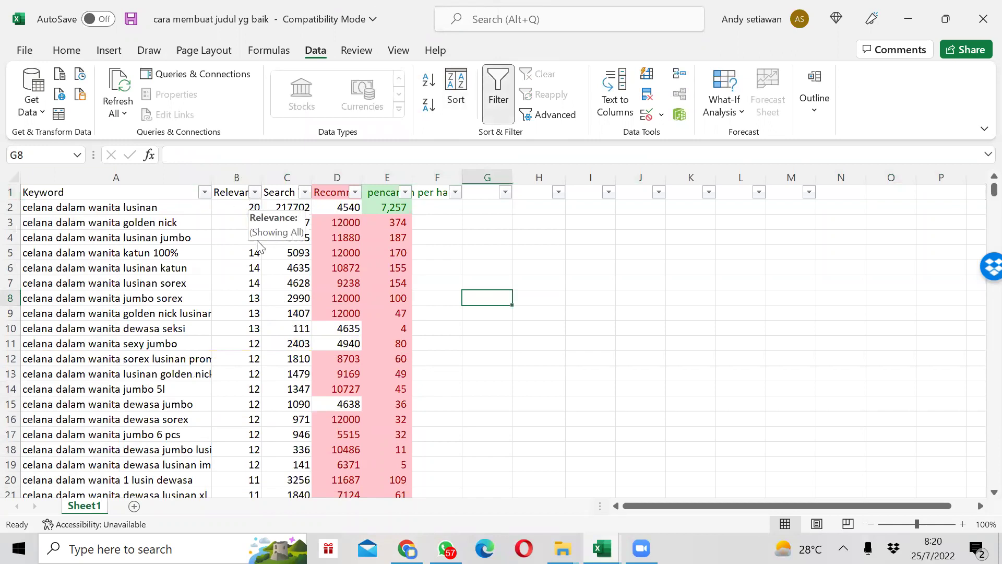
left_click(542, 313)
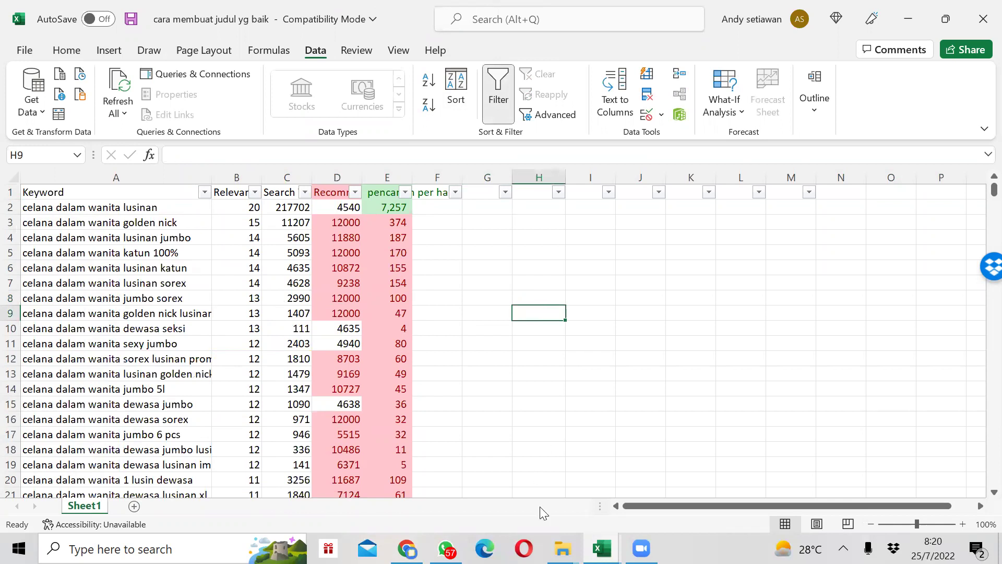
Step: Enter the heading "Tiring" in H34, above the numbered tier list from 1 to 4
key("Left")
key("Left")
key("Left")
key("Down")
key("Down")
key("Down")
key("Down")
key("Down")
key("Down")
key("Down")
key("Down")
key("Down")
key("Down")
key("Down")
key("Down")
key("Down")
key("Down")
key("Down")
key("Down")
key("Down")
key("Down")
key("Down")
key("Down")
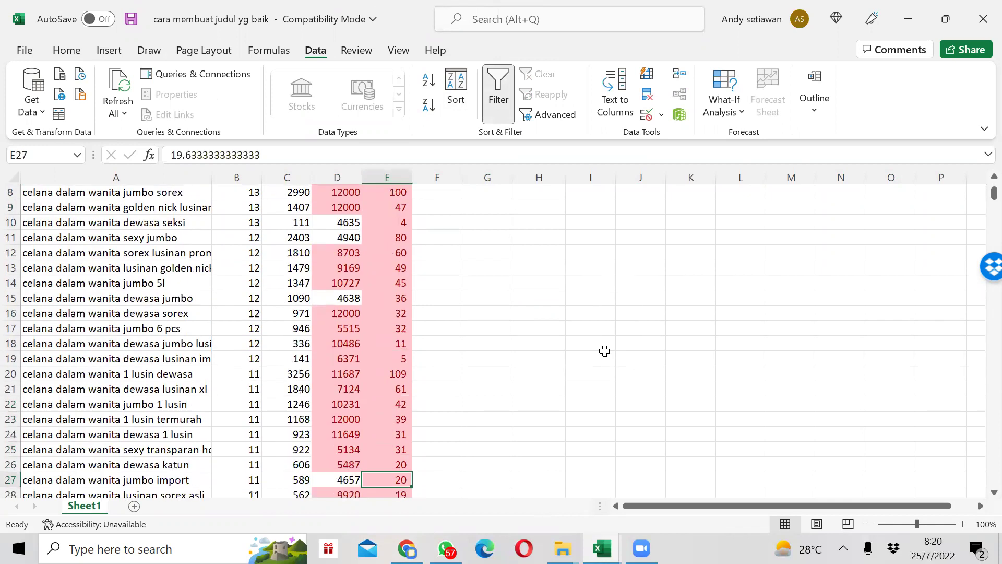
key("Down")
key("Down")
key("Down")
key("Down")
key("Right")
key("Right")
key("Up")
key("Up")
key("Up")
key("Up")
key("Up")
key("Up")
key("Up")
key("Up")
key("Up")
key("Up")
key("Up")
key("Up")
key("Up")
key("Up")
key("Up")
key("Up")
key("Up")
key("Right")
key("Down")
key("Down")
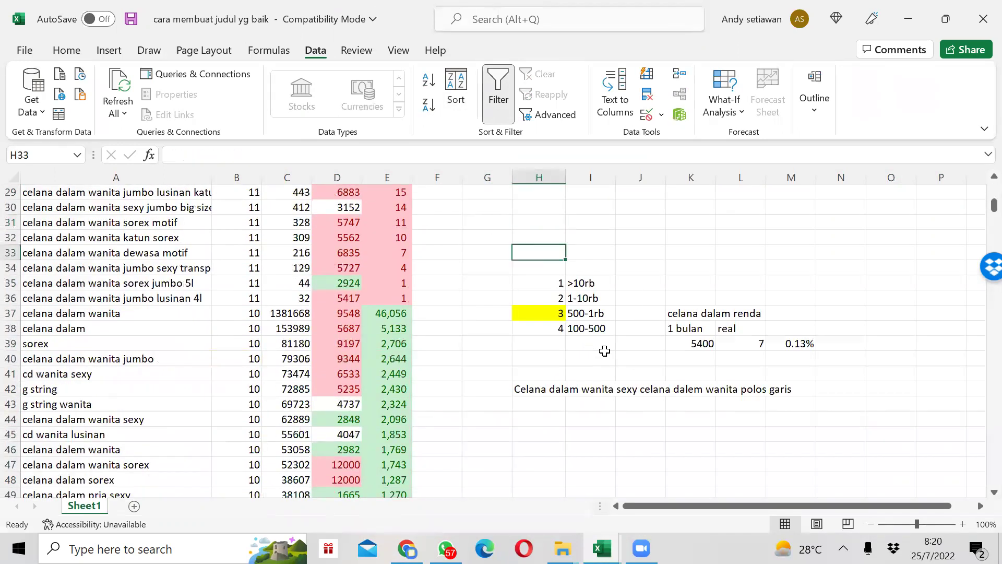
key("Down")
type("Tiring")
key("Return")
Step: Enter the heading "pencarian per hari" in I34, above the tier ranges
key("Up")
key("Right")
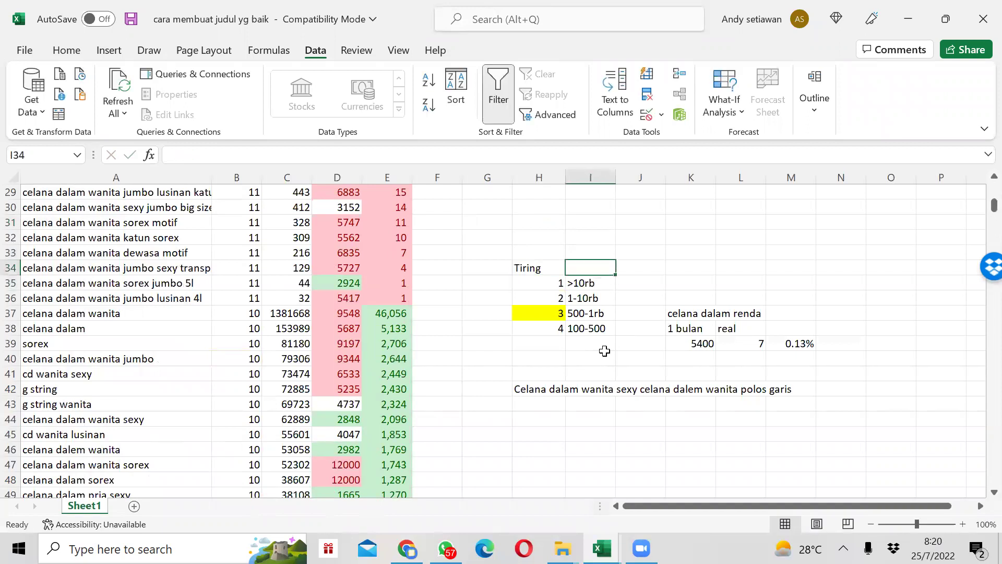
type("pencarian per hari")
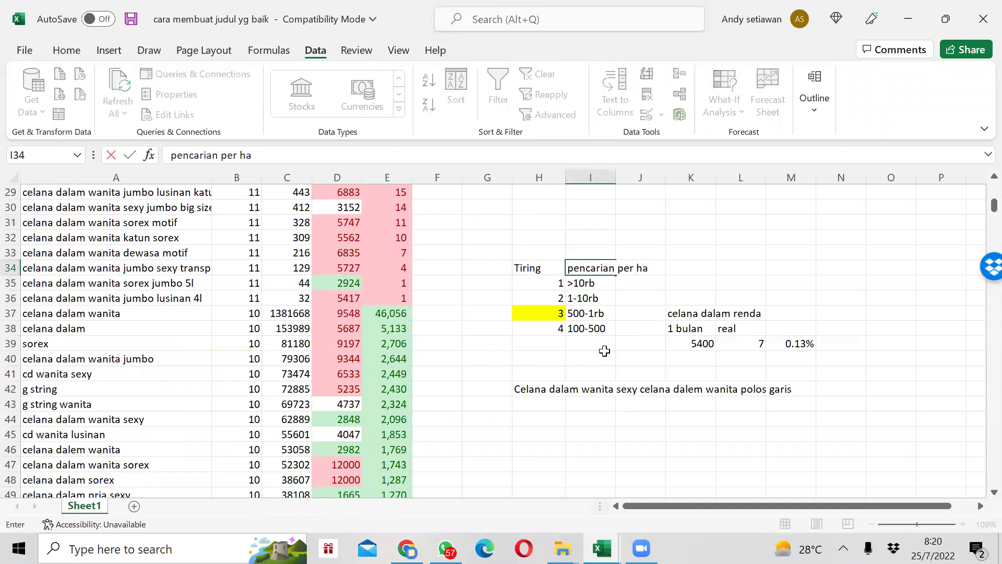
key("Return")
Step: Compare the daily searches of the keyword "celana dalam wanita" in E37 with the >10rb tier in I35
key("Left")
key("Down")
key("Left")
key("Left")
key("Left")
key("Down")
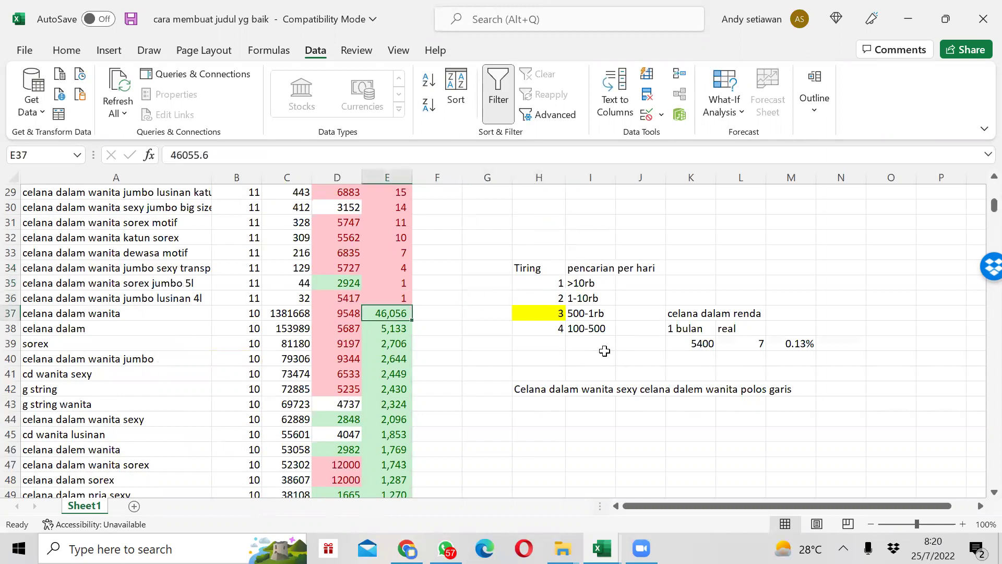
key("Right")
key("Right")
key("Right")
key("Right")
key("Up")
key("Up")
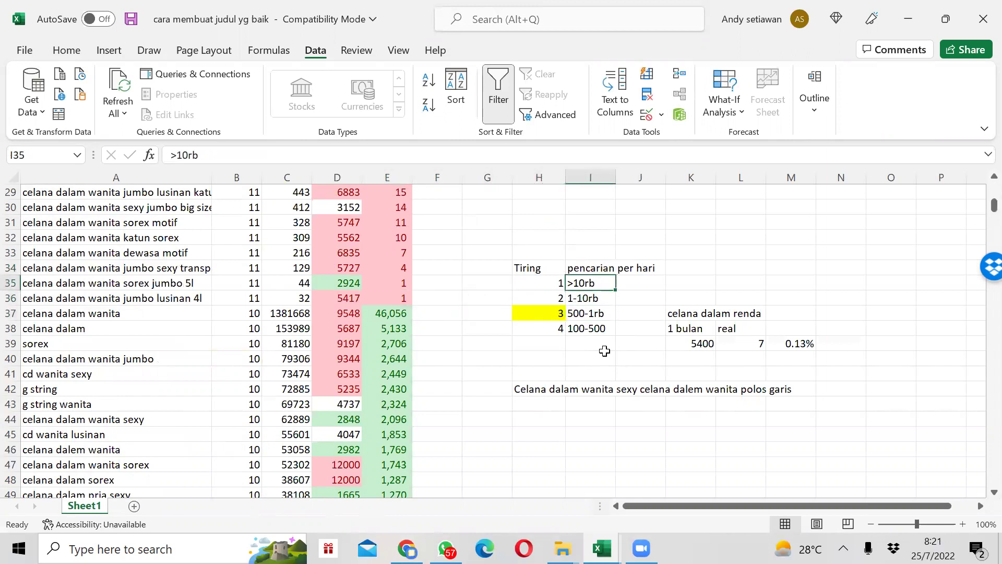
Step: Compare the 1-10rb tier in I36 with the daily searches of the keywords down to "celana dalam wanita sexy" in row 44
key("Down")
key("Left")
key("Left")
key("Left")
key("Left")
key("Down")
key("Down")
key("Down")
key("Down")
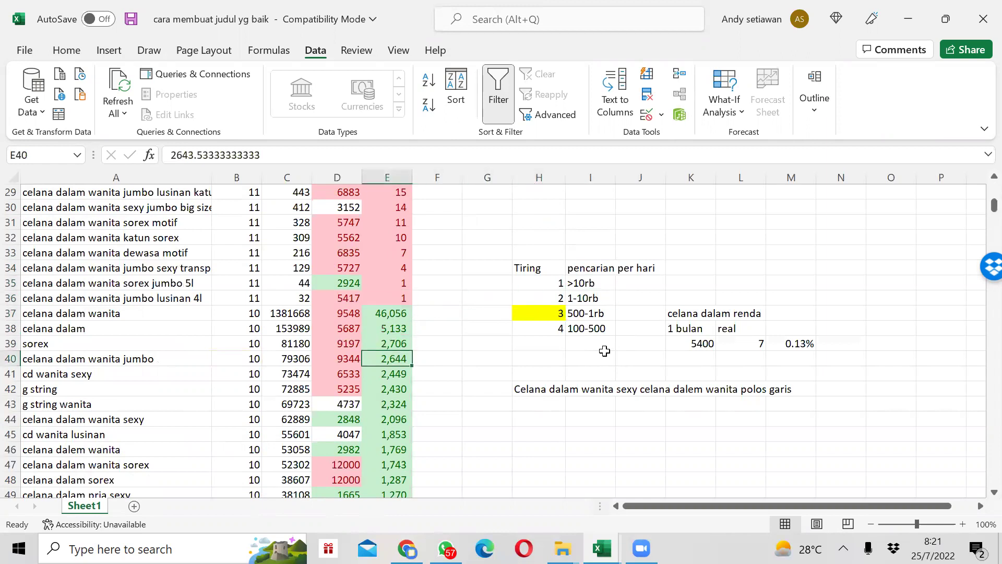
key("Down")
key("Down")
key("Down")
key("Down")
key("Down")
key("Down")
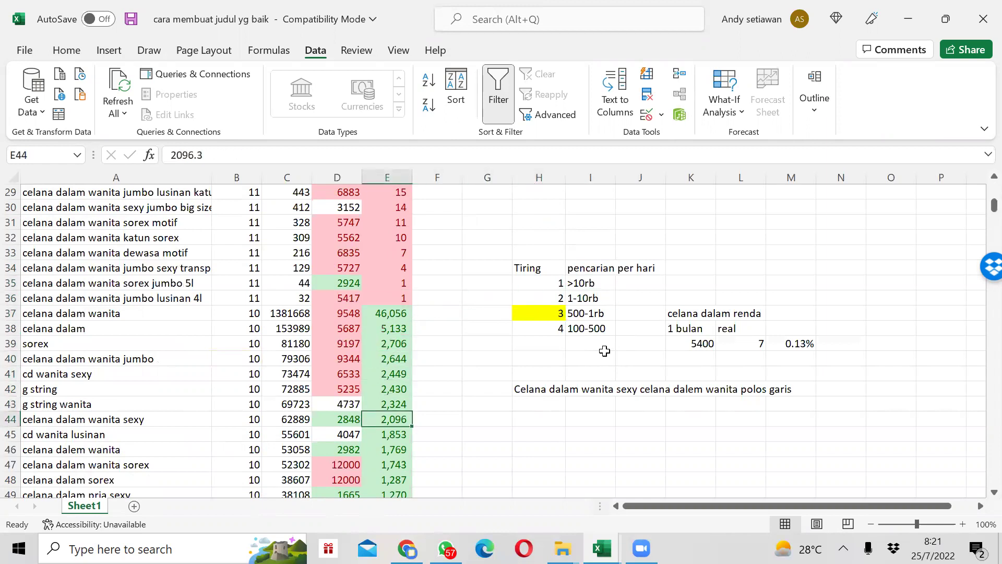
Step: Compare the daily searches of the keywords in column E below row 44 with the 1-10rb, 500-1rb and 100-500 tiers
key("Up")
key("Up")
key("Down")
key("Down")
key("Down")
key("Down")
key("Down")
key("Down")
key("Down")
key("Down")
key("Down")
key("Down")
key("Down")
key("Down")
key("Down")
key("Down")
key("Down")
key("Down")
key("Up")
key("Up")
key("Up")
key("Up")
key("Up")
key("Up")
key("Up")
key("Up")
key("Down")
key("Down")
key("Down")
key("Down")
key("Down")
key("Down")
key("Down")
key("Down")
key("Down")
key("Down")
key("Down")
key("Down")
key("Down")
key("Down")
key("Down")
key("Down")
key("Down")
key("Down")
key("Down")
key("Up")
key("Up")
key("Up")
key("Up")
key("Up")
key("Up")
key("Up")
key("Up")
key("Up")
key("Up")
key("Up")
key("Up")
key("Up")
key("Up")
key("Up")
key("Up")
key("Up")
key("Up")
key("Up")
key("Up")
key("Up")
key("Up")
key("Up")
key("Up")
key("Up")
key("Up")
key("Up")
key("Up")
key("Up")
key("Up")
key("Up")
key("Up")
key("Up")
key("Down")
key("Down")
key("Down")
key("Down")
key("Down")
key("Down")
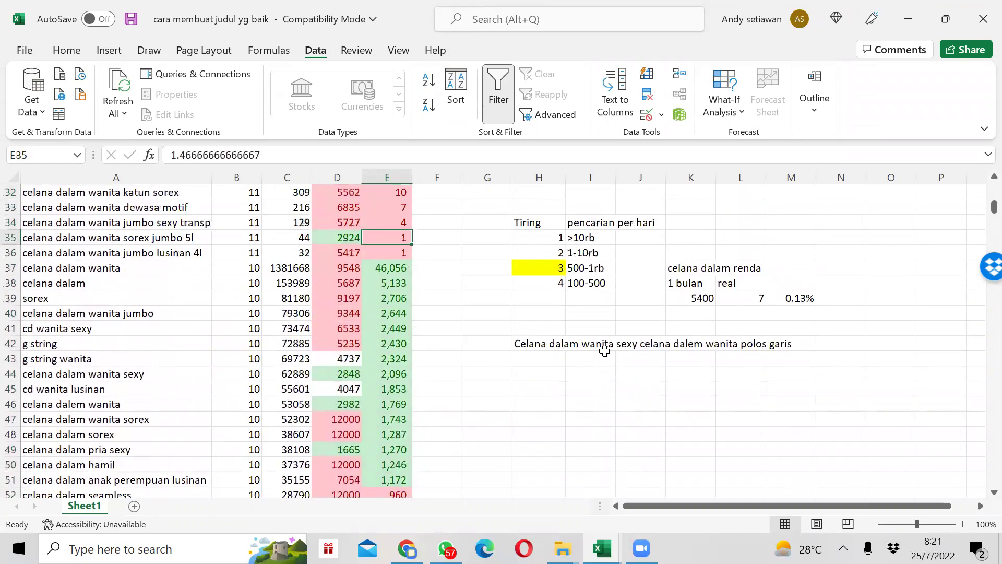
Step: Add tier 5 in H39 with the daily search range "<100" in I39
key("Right")
key("Right")
key("Right")
key("Right")
key("Left")
key("Right")
key("Down")
key("Left")
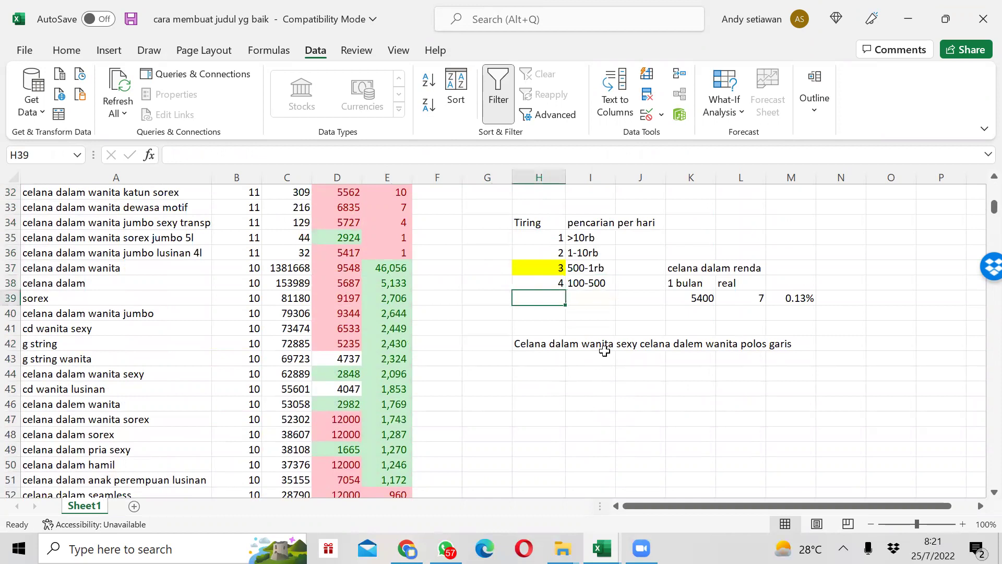
type("5")
key("Tab")
type("<100")
key("Return")
key("Up")
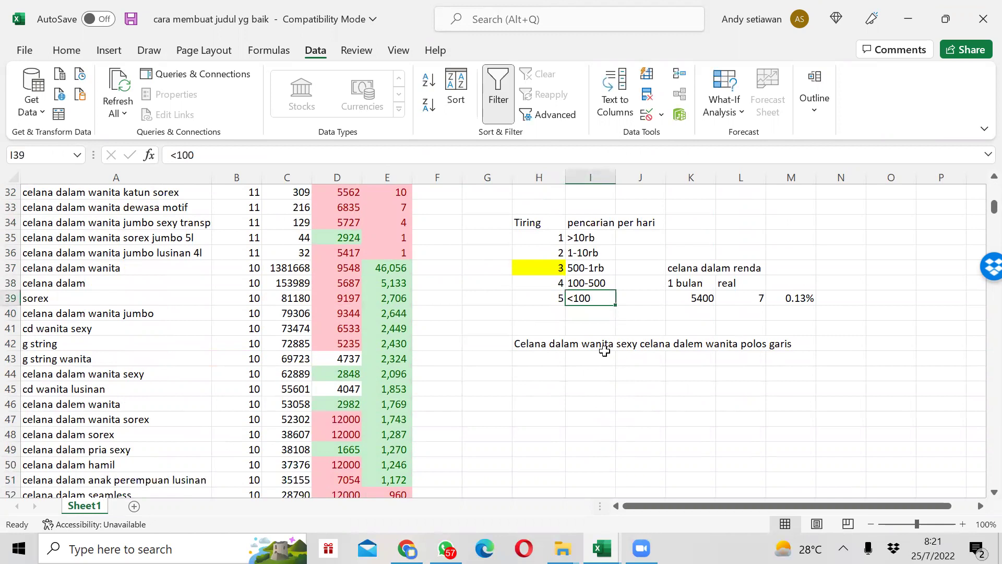
Step: Extend the keyword label in K37 to "celana dalam renda strip"
key("Right")
key("Right")
key("Up")
key("Up")
left_click(367, 161)
type("strip")
key("Return")
key("Up")
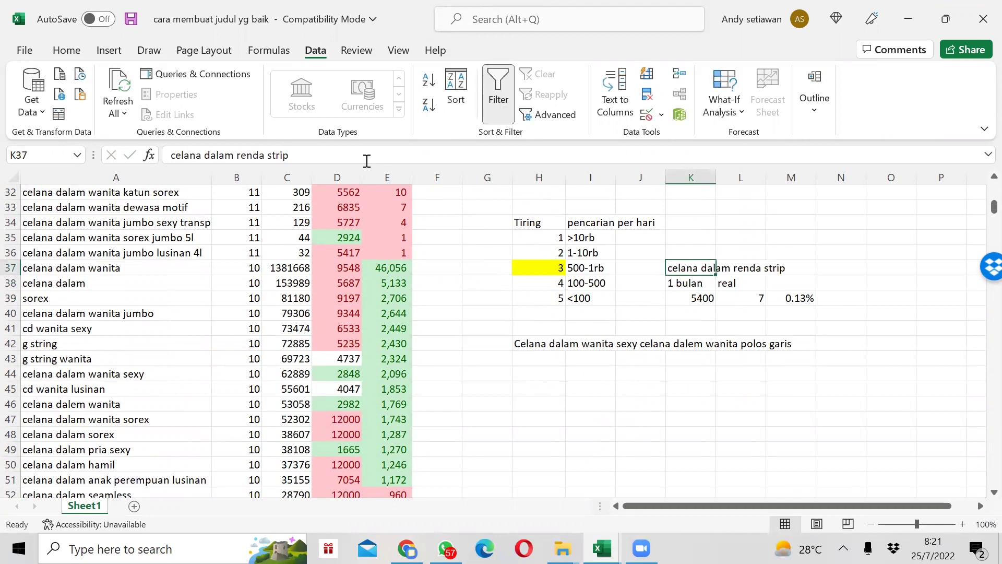
Step: Find the keyword "celana dalam renda" in the sheet and examine its search volume, recommended bid and daily searches
key("Down")
key("Left")
key("Left")
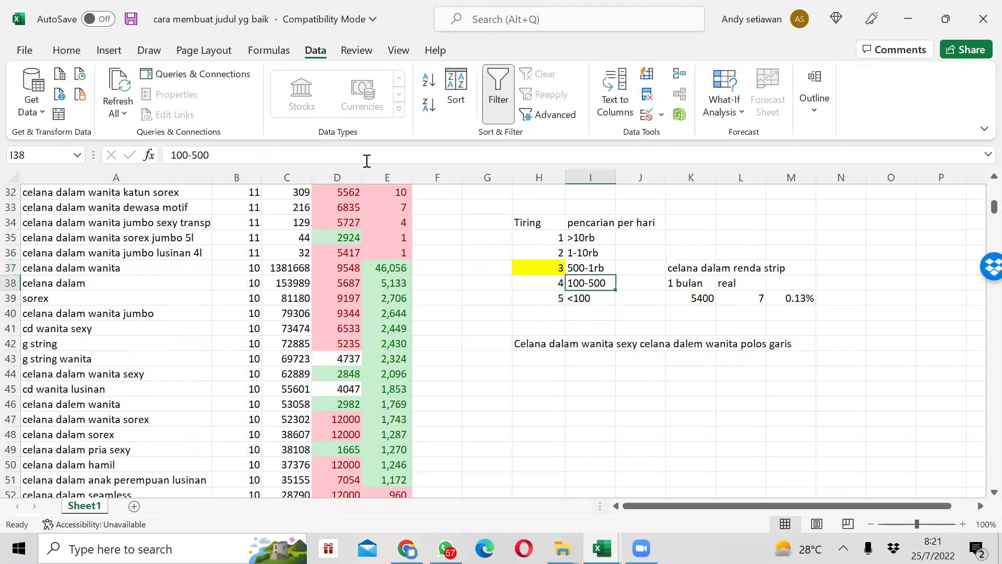
key("ctrl+f")
type("celana dalam renda")
key("Return")
key("Escape")
key("Right")
key("Right")
key("Right")
key("Left")
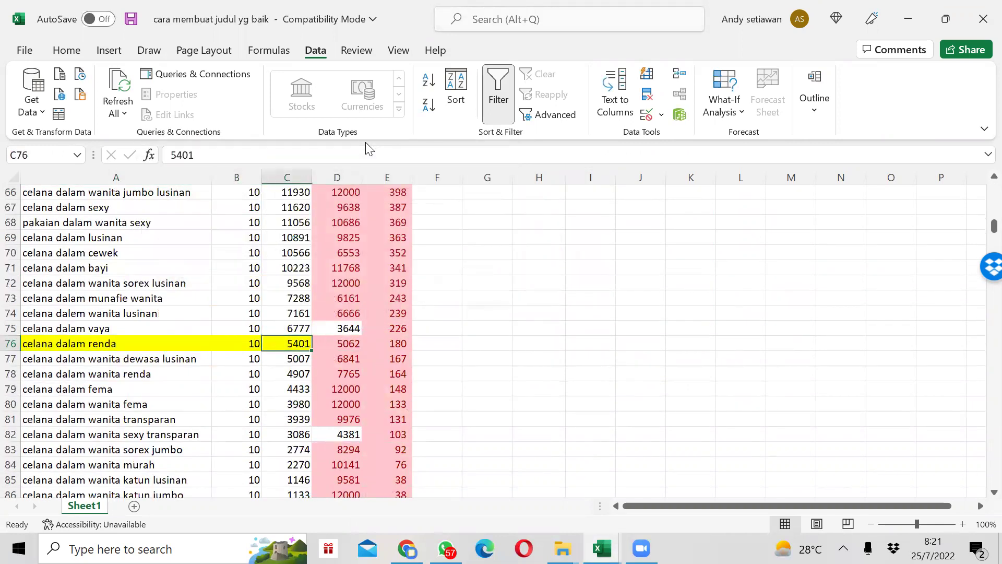
key("Right")
key("Left")
key("Right")
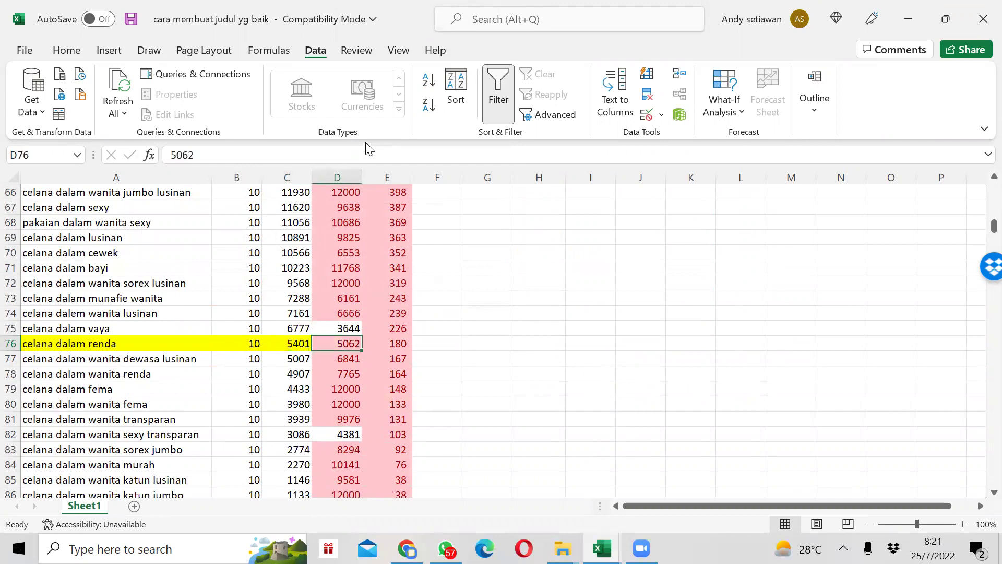
key("Right")
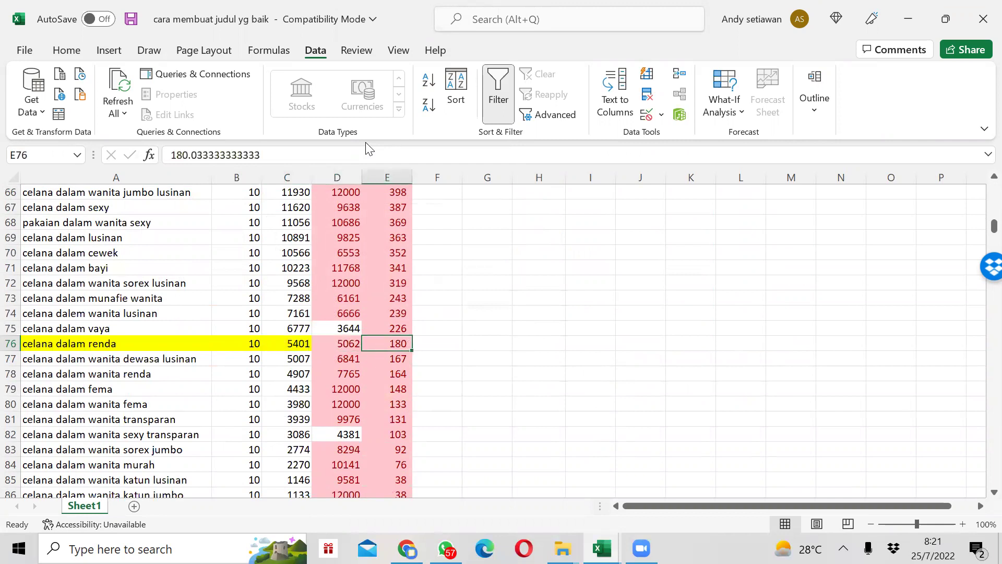
key("Left")
key("Left")
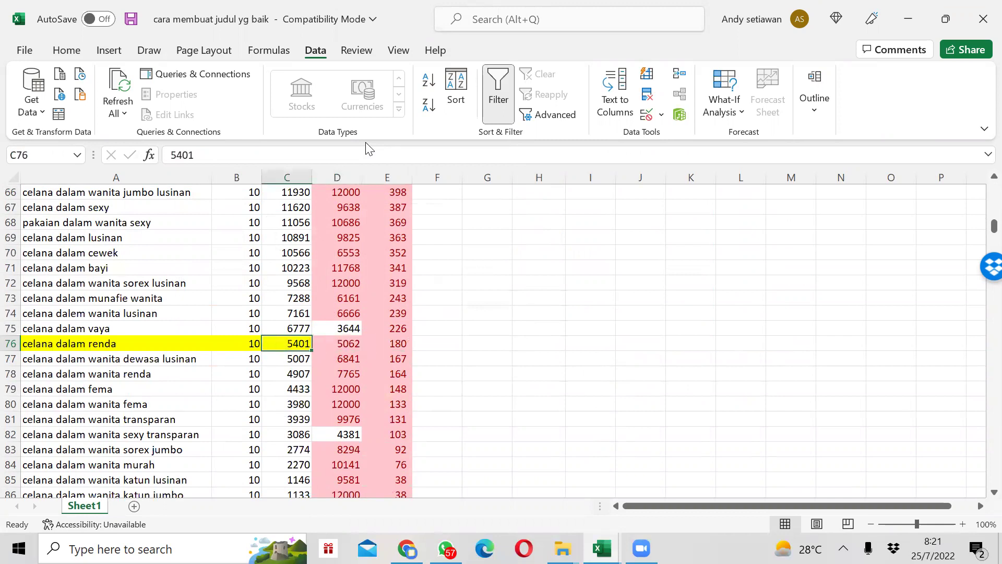
Step: Compare the "1 bulan" and "real" figures for "celana dalam renda strip" in K39 and L39, and check their ratio in M39
key("ctrl+Up")
key("Right")
key("Right")
key("Right")
key("Right")
key("Right")
key("Down")
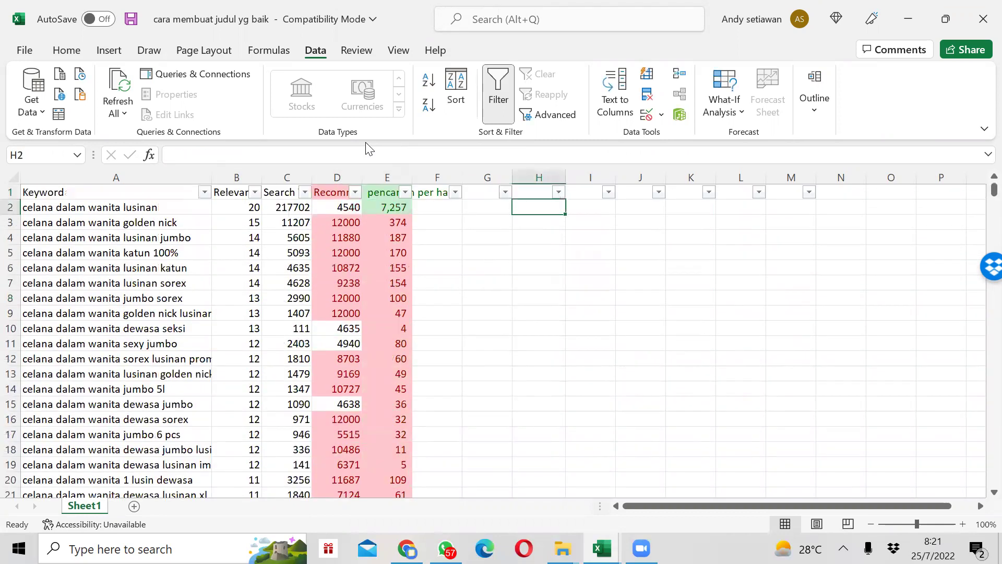
key("ctrl+Down")
key("Down")
key("Down")
key("Down")
key("Right")
key("Right")
key("Right")
key("Up")
key("Down")
key("Down")
key("Up")
key("Down")
key("Down")
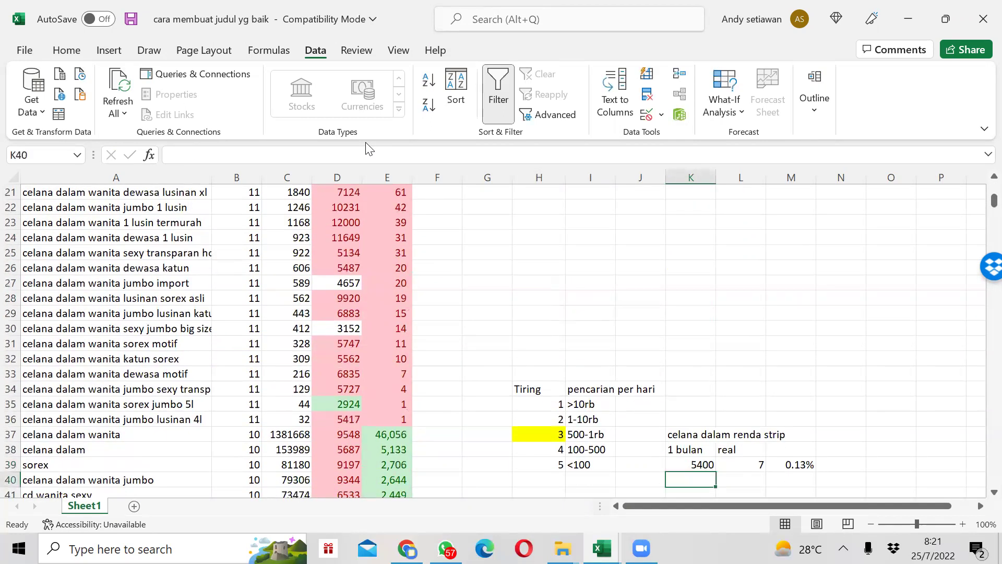
key("Up")
key("Up")
key("Right")
key("Up")
key("Down")
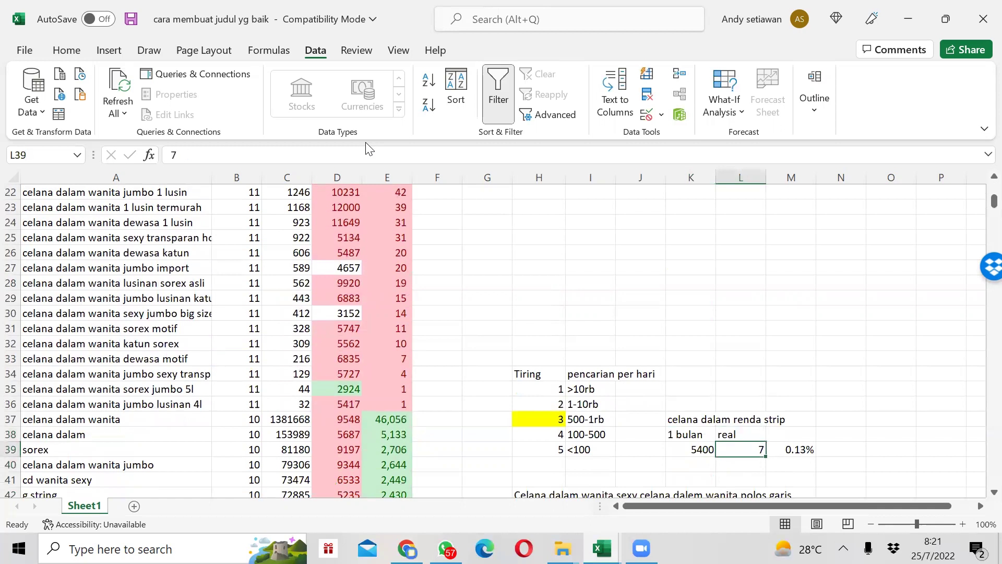
key("Down")
key("Down")
key("Down")
key("Up")
key("Up")
key("Up")
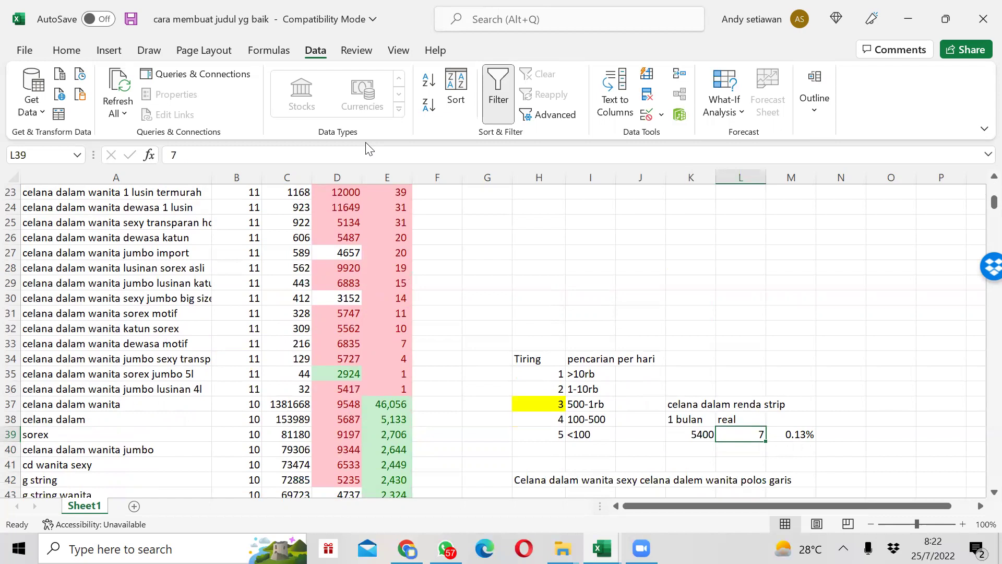
key("Right")
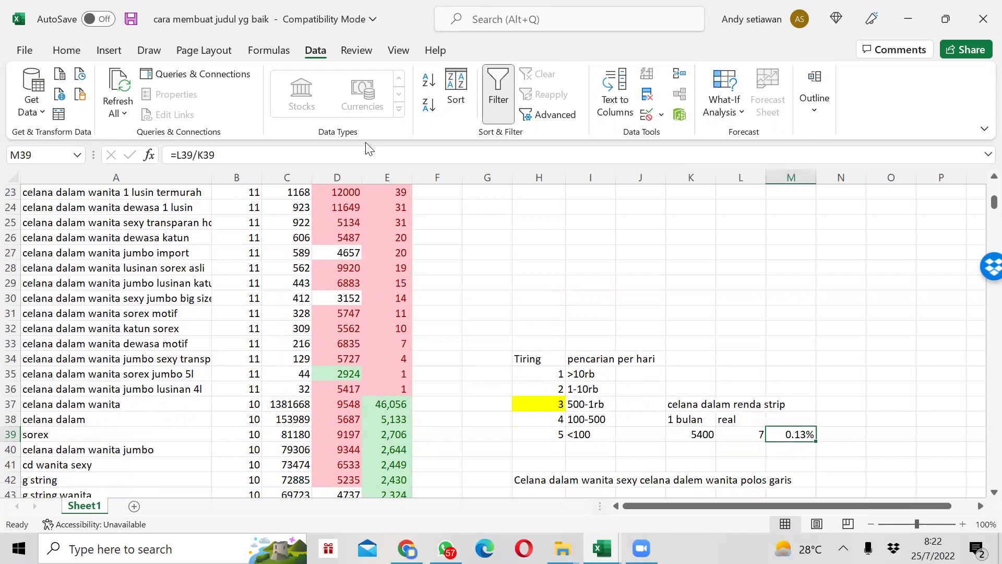
Step: Re-examine the monthly search formula in K39 against the real figure in L39 for "celana dalam renda strip"
key("Right")
key("Left")
key("Left")
key("Left")
key("Down")
key("Down")
key("Down")
key("Up")
key("Up")
key("Up")
key("Right")
key("Right")
key("Left")
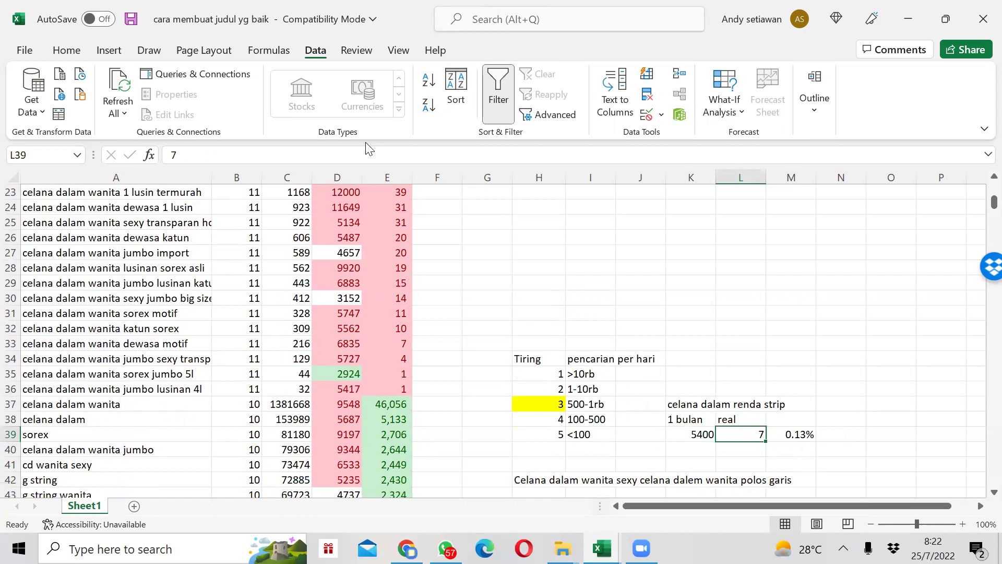
key("Down")
key("Down")
key("Down")
key("Down")
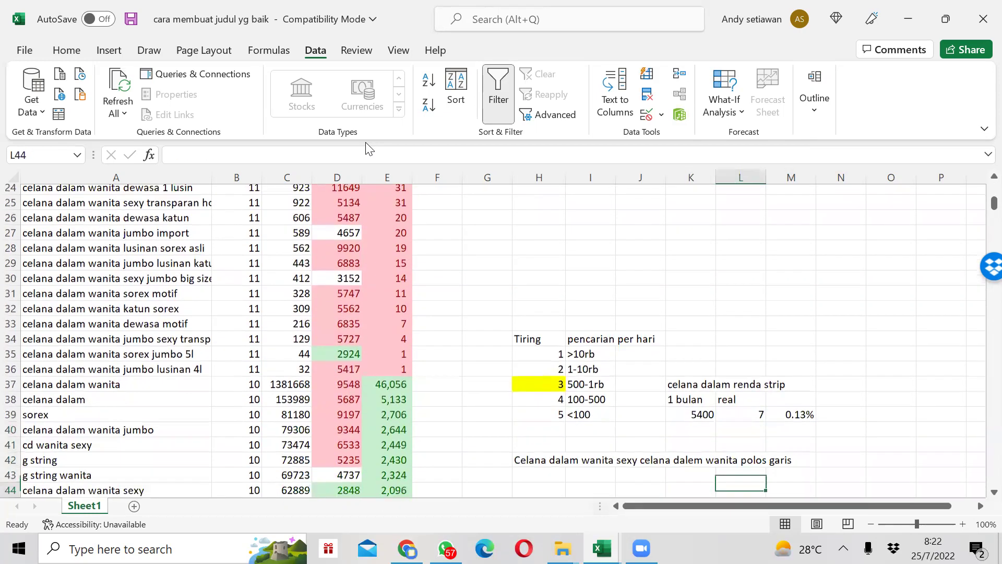
key("Up")
key("Up")
key("Up")
key("Up")
key("Right")
key("Left")
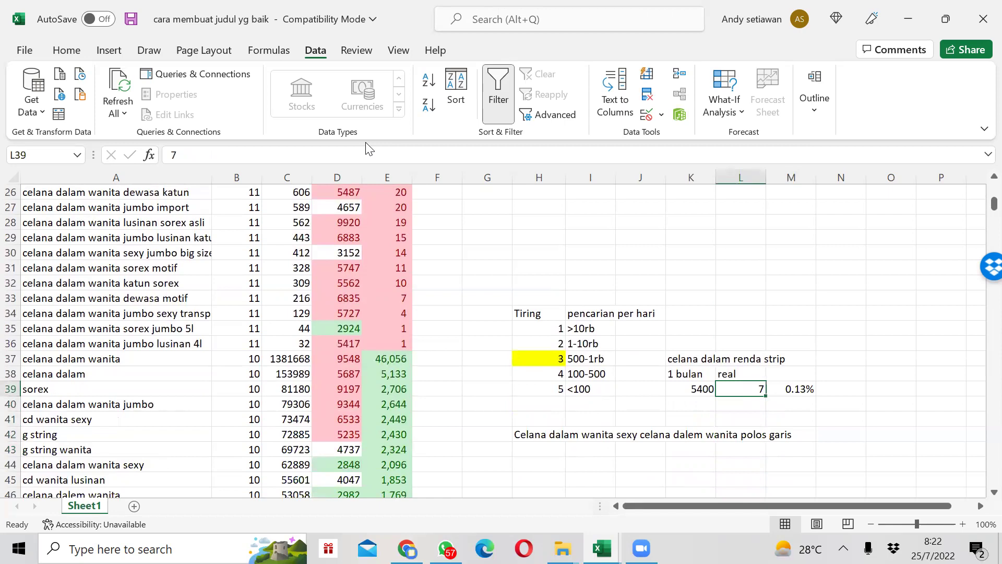
key("Left")
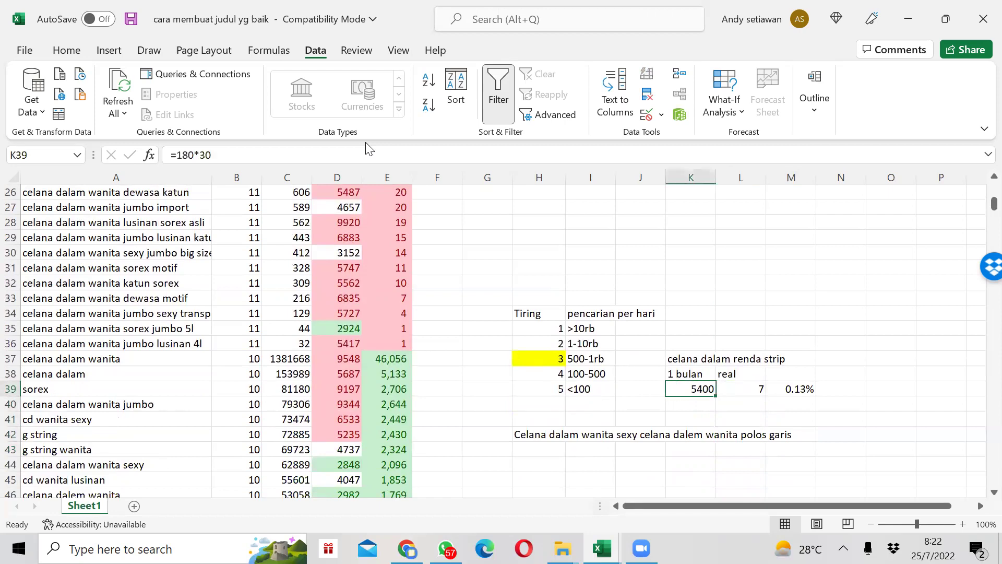
key("Right")
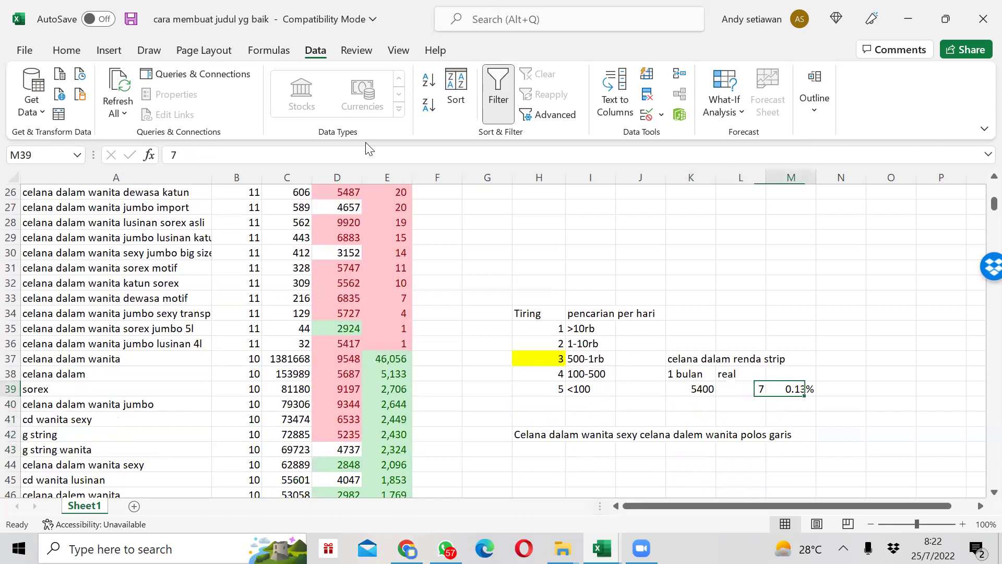
key("Left")
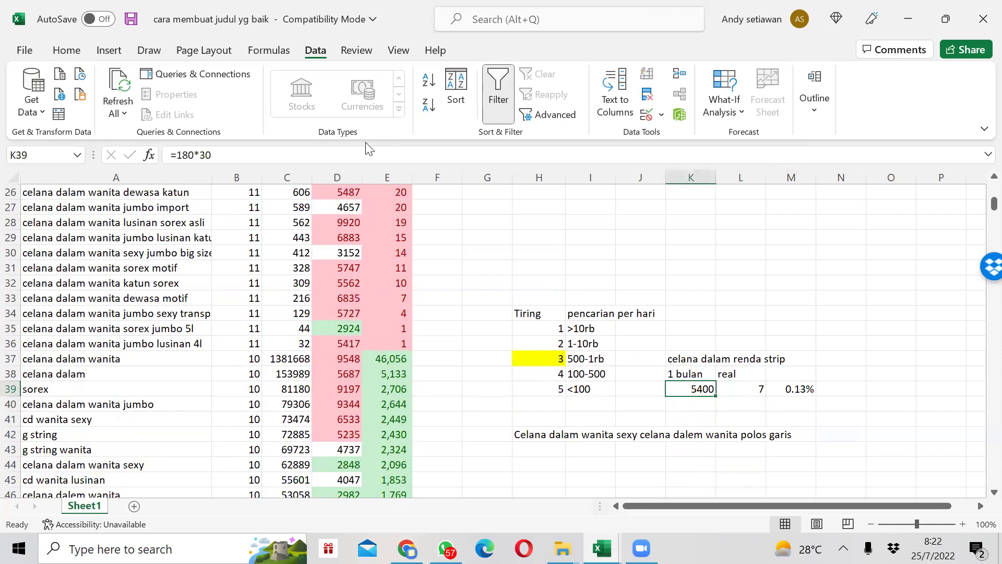
key("Down")
key("Down")
key("Down")
key("Up")
key("Up")
key("Up")
key("Down")
type("=")
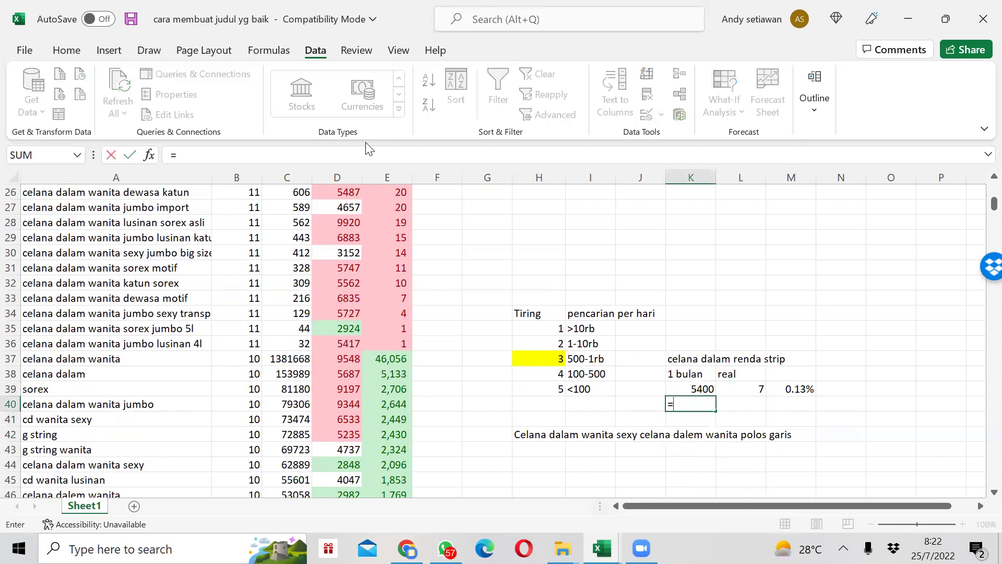
left_click(96, 360)
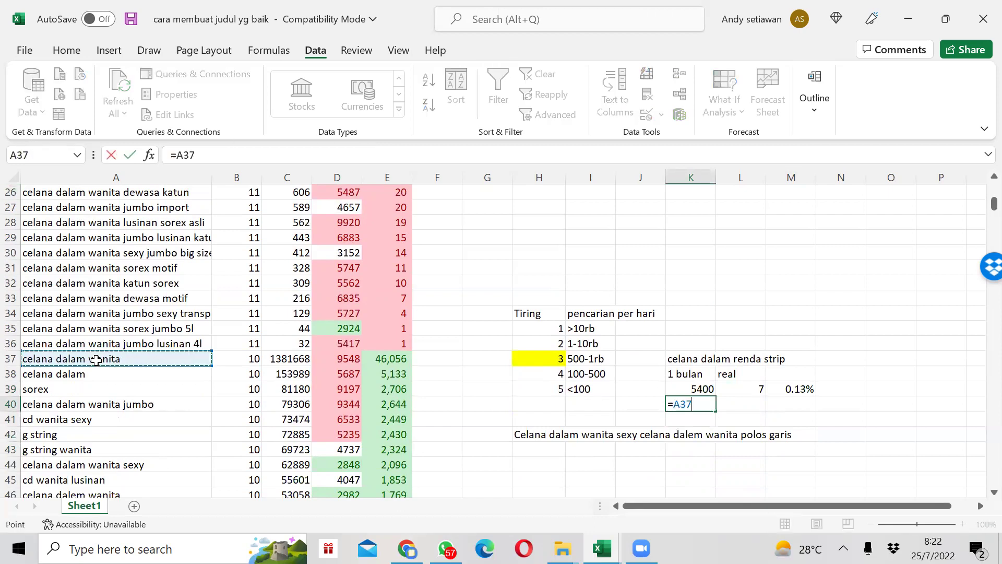
key("Return")
key("Up")
key("Delete")
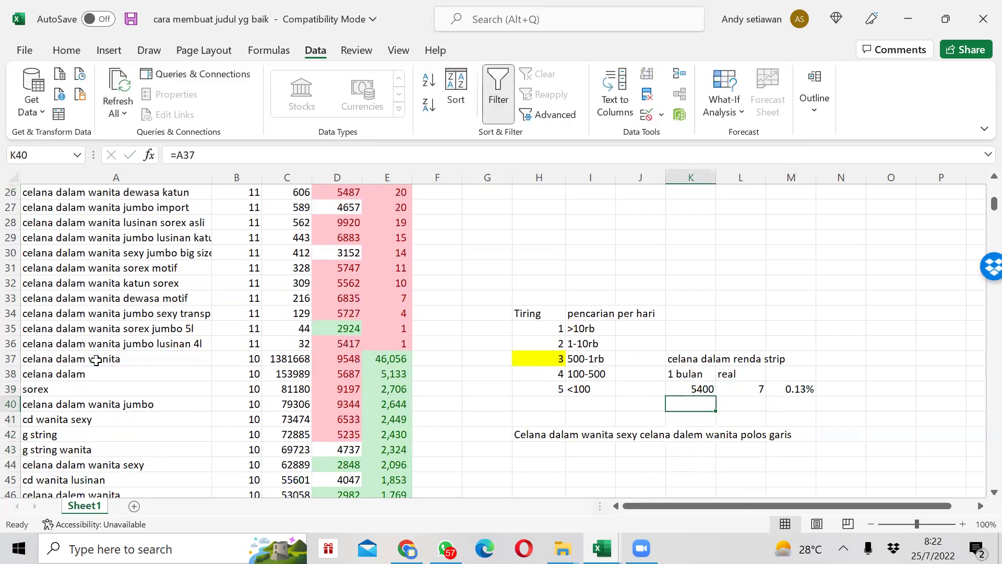
Step: Examine the search volume, recommended bid and daily searches of "celana dalam wanita" in row 37
key("Left")
key("Left")
key("Left")
key("Left")
key("Left")
key("Up")
key("Up")
key("Up")
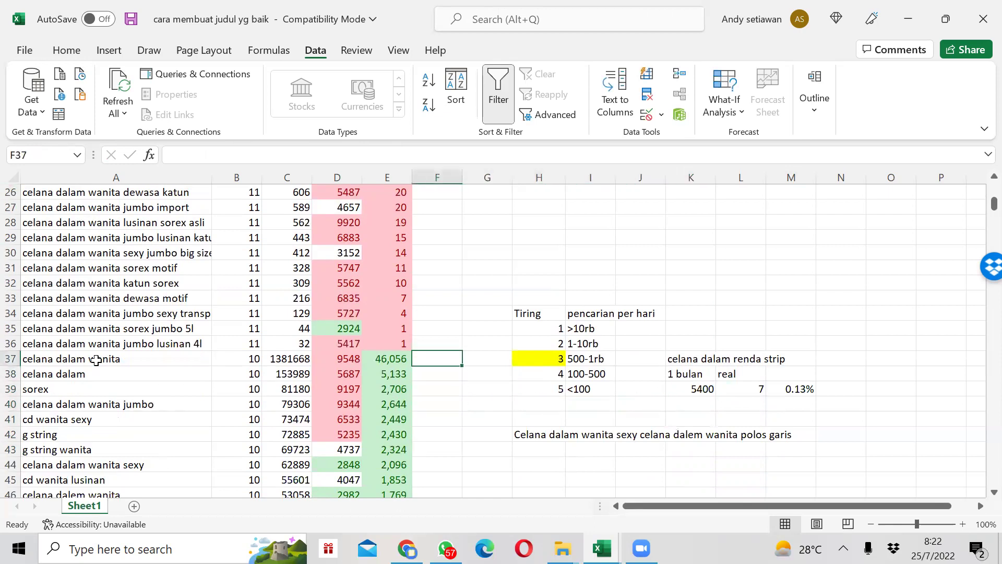
key("Left")
key("Right")
key("Right")
key("Right")
key("Right")
key("Right")
key("Left")
key("Left")
key("Left")
key("Left")
key("Left")
key("Left")
key("Left")
key("Right")
key("Right")
key("Right")
key("Right")
key("Right")
key("Right")
key("Right")
key("Right")
key("Down")
key("Down")
key("Down")
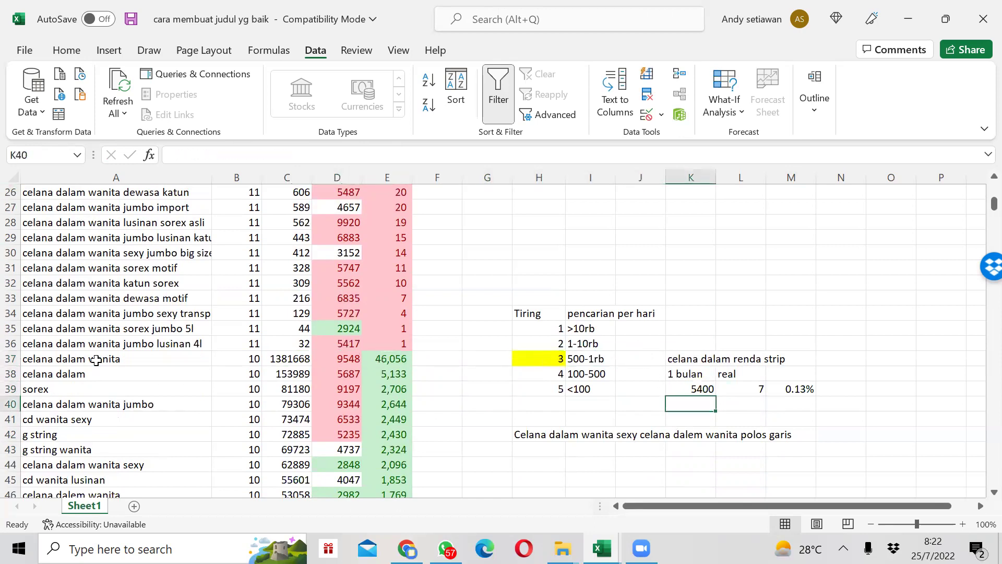
Step: Link K40 to the search volume of "celana dalam wanita" in C37
type("=")
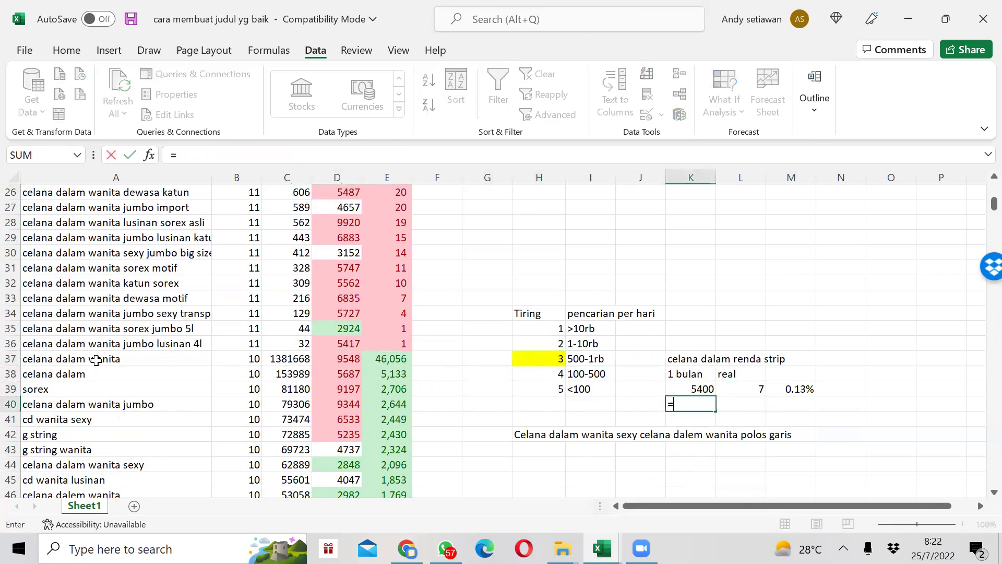
left_click(280, 357)
key("Tab")
Step: Estimate the real result in M40 with the formula =K40*0.13%
key("Right")
key("Left")
key("Right")
type("=")
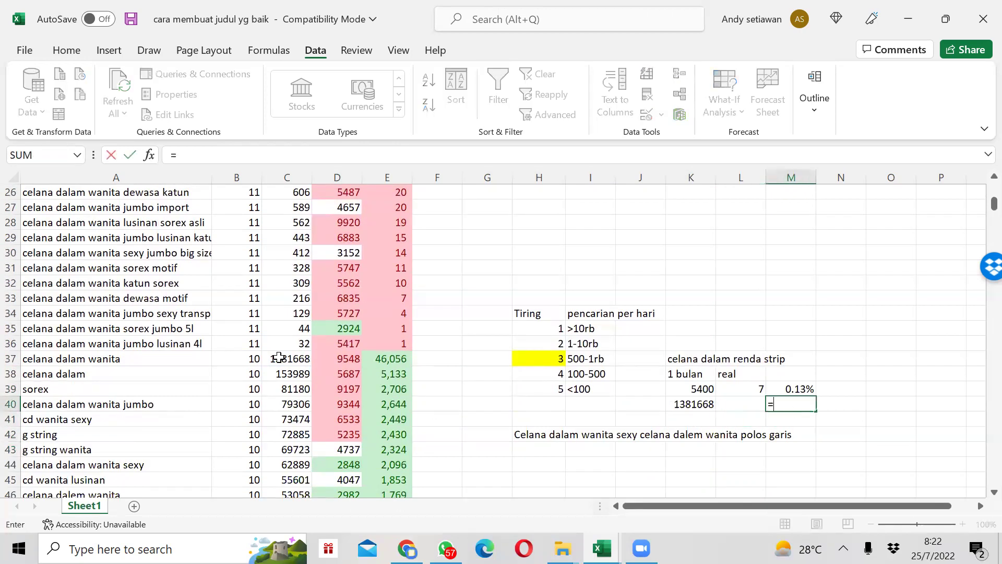
left_click(697, 404)
type("*0.13%")
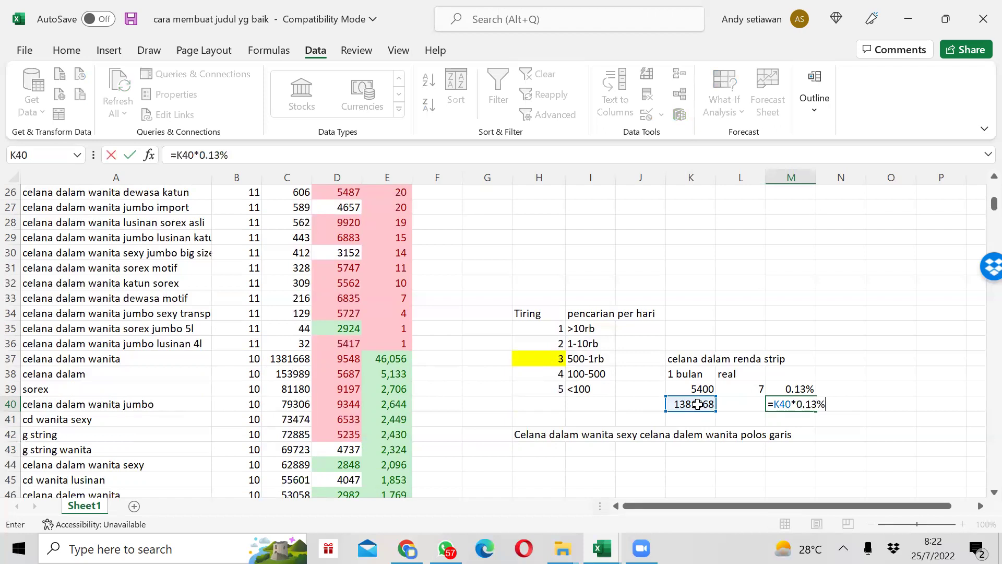
key("Return")
key("Up")
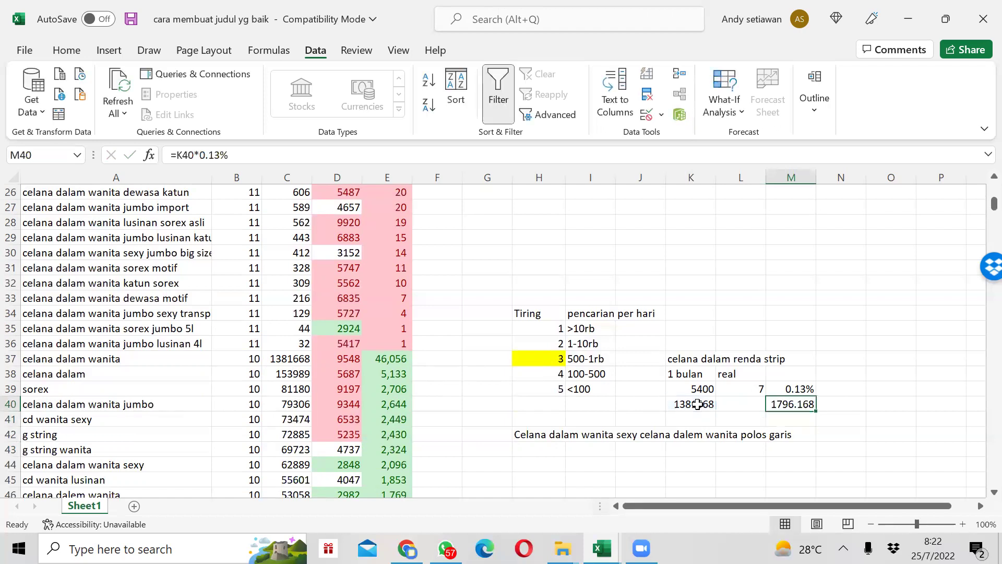
Step: Lower the percentage in the M40 estimate so the formula reads =K40*0.01%
key("Left")
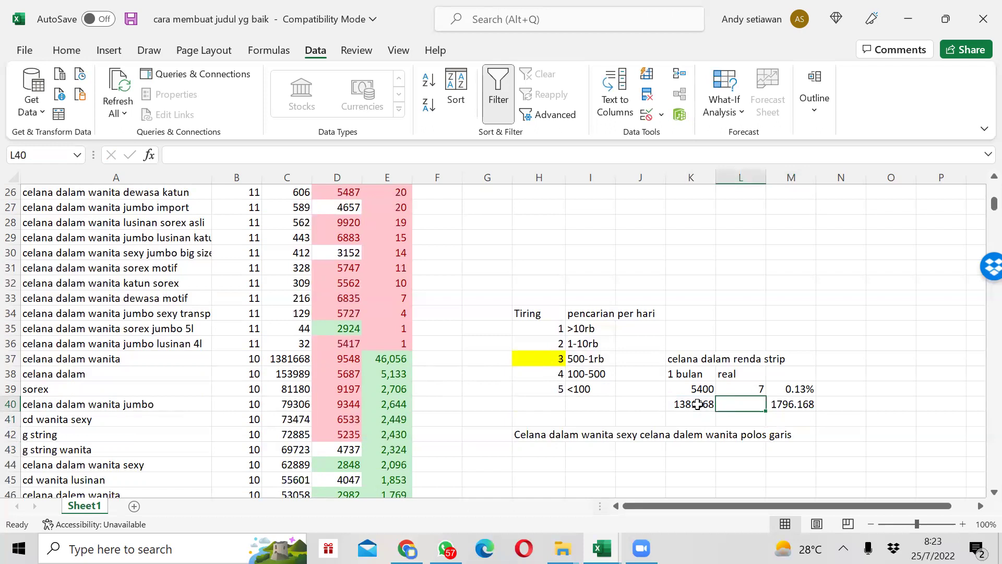
key("Left")
key("Up")
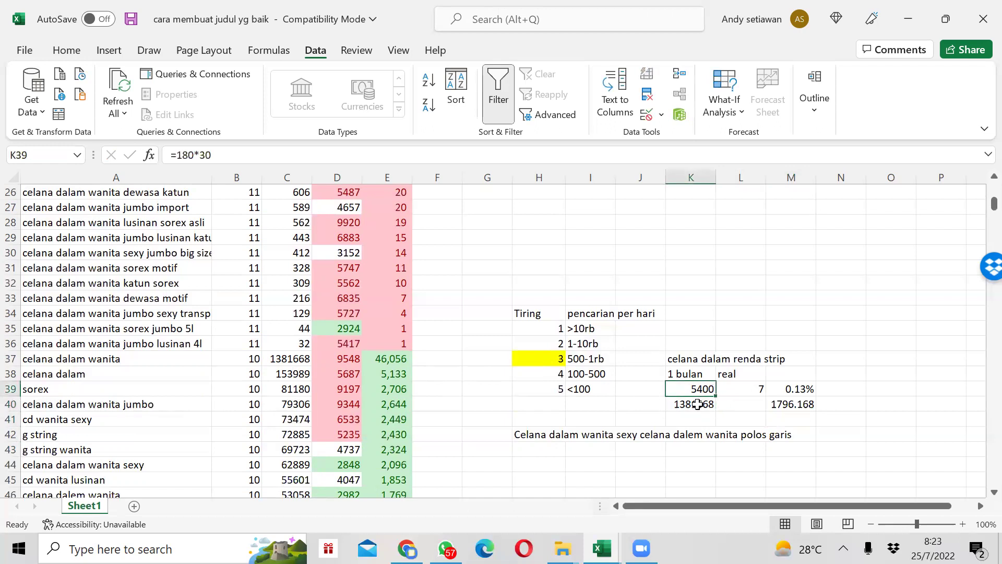
key("Left")
key("Right")
key("Right")
key("Right")
key("Down")
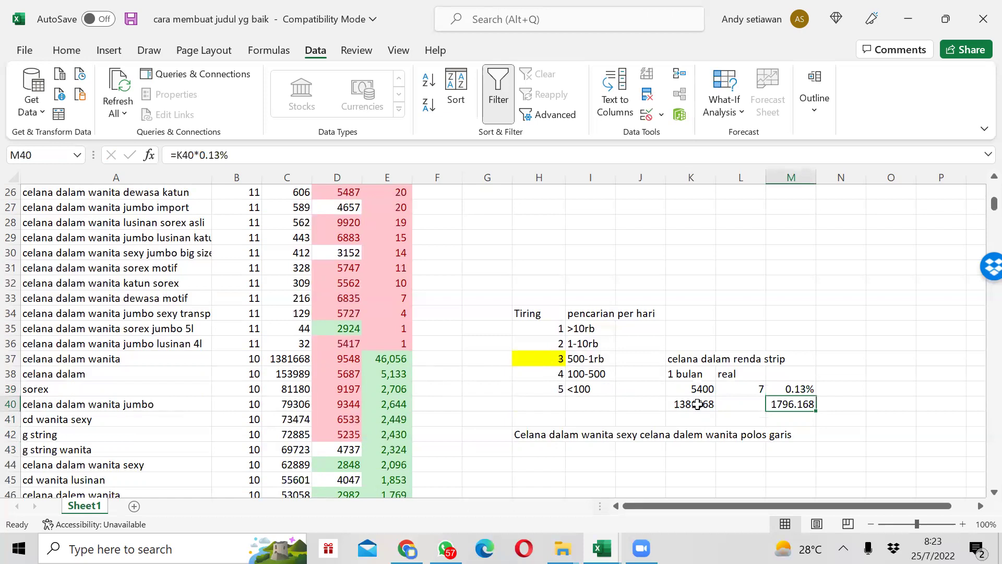
left_click(265, 152)
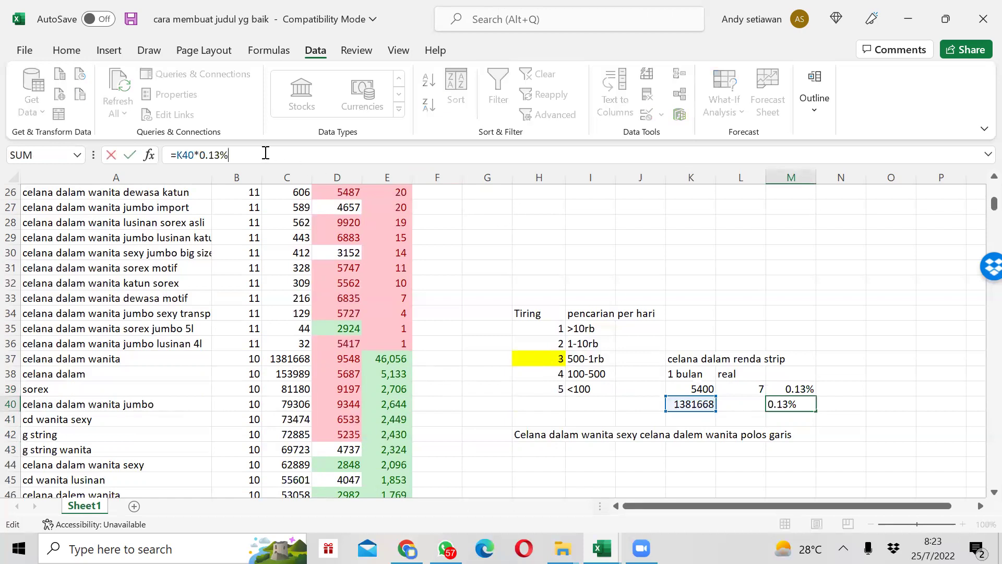
key("BackSpace")
key("BackSpace")
type("01")
key("Return")
key("Up")
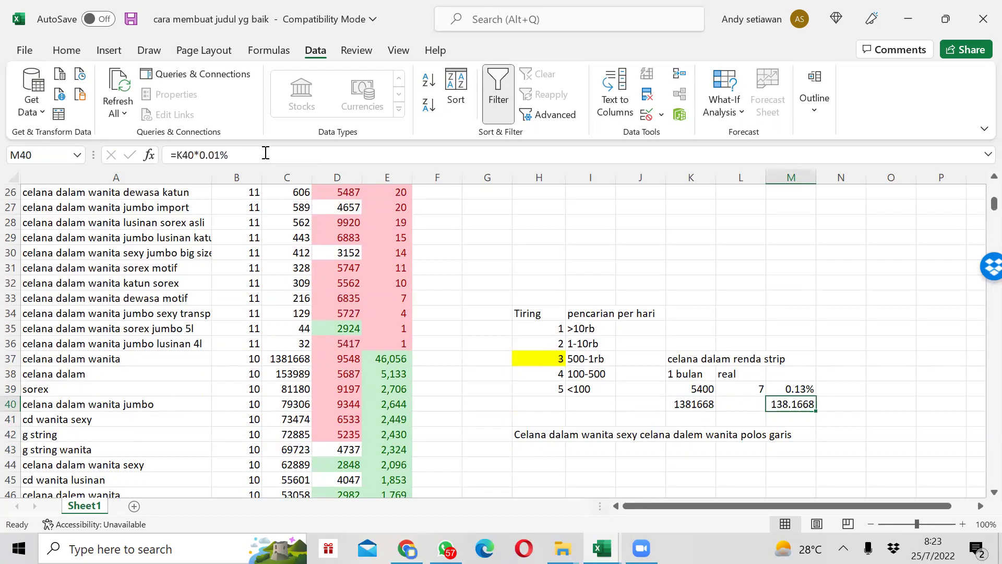
Step: Compare the estimated result in M40 with the search volume in K40
key("Left")
key("Left")
key("Right")
key("Right")
key("Left")
key("Left")
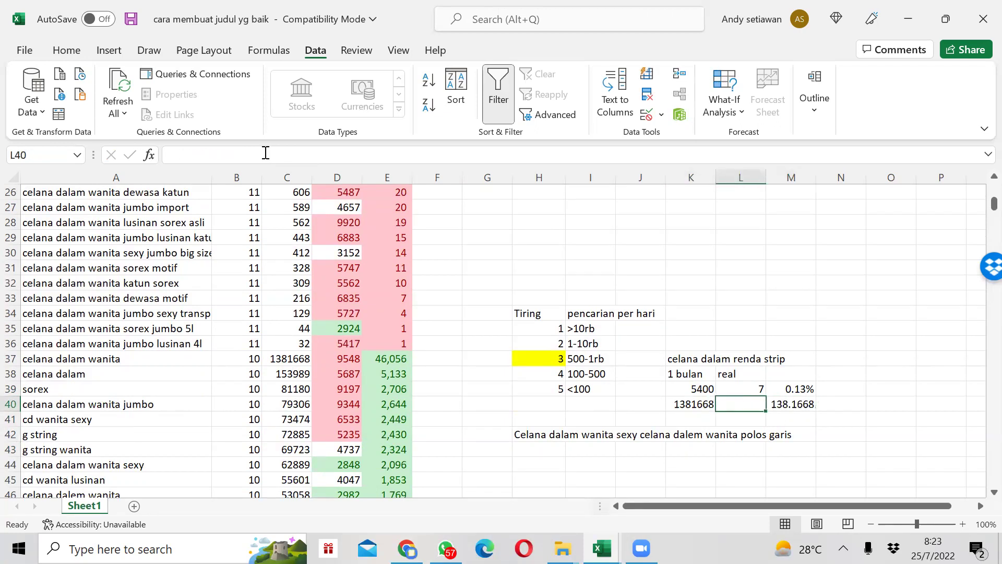
key("Right")
key("Right")
key("Right")
key("Down")
key("Down")
key("Down")
key("Down")
key("Down")
key("Down")
key("Down")
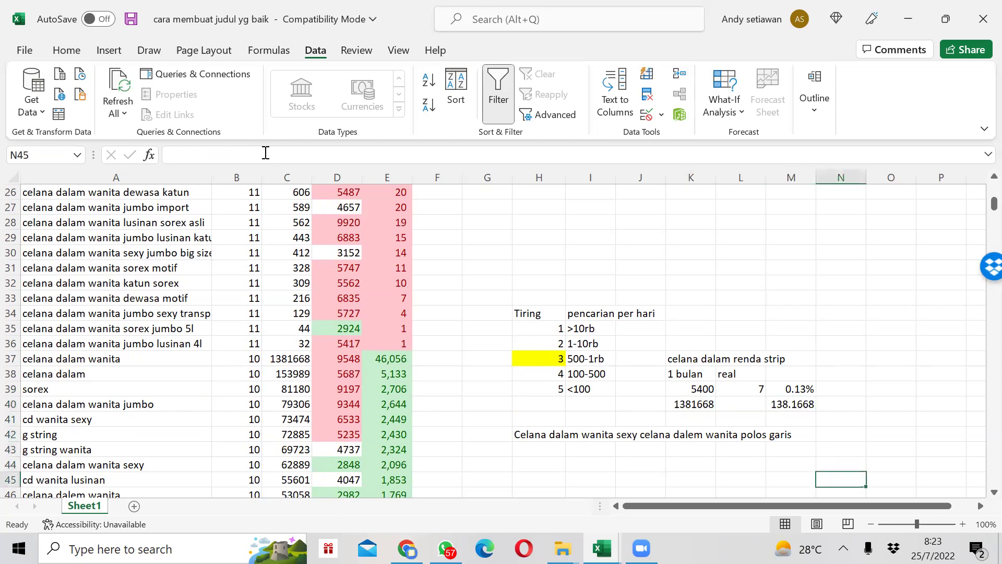
key("Up")
key("Up")
key("Up")
key("Up")
key("Up")
key("Up")
key("Up")
key("Left")
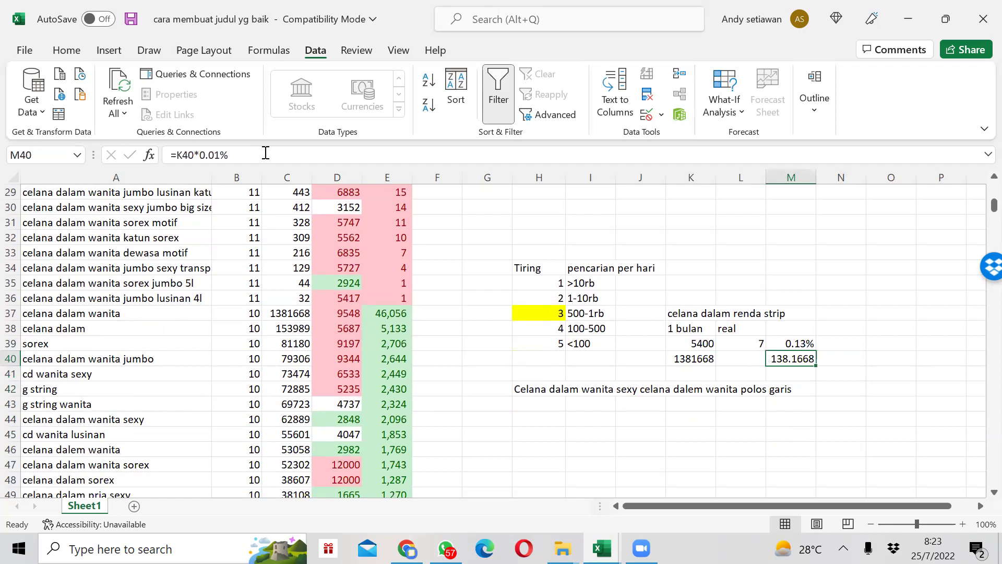
Step: Clear the trial calculation from K40:M40
key("Left")
key("Left")
key("Right")
key("Right")
key("Left")
key("Left")
key("Left")
key("Right")
key("shift+Right")
key("shift+Right")
key("Delete")
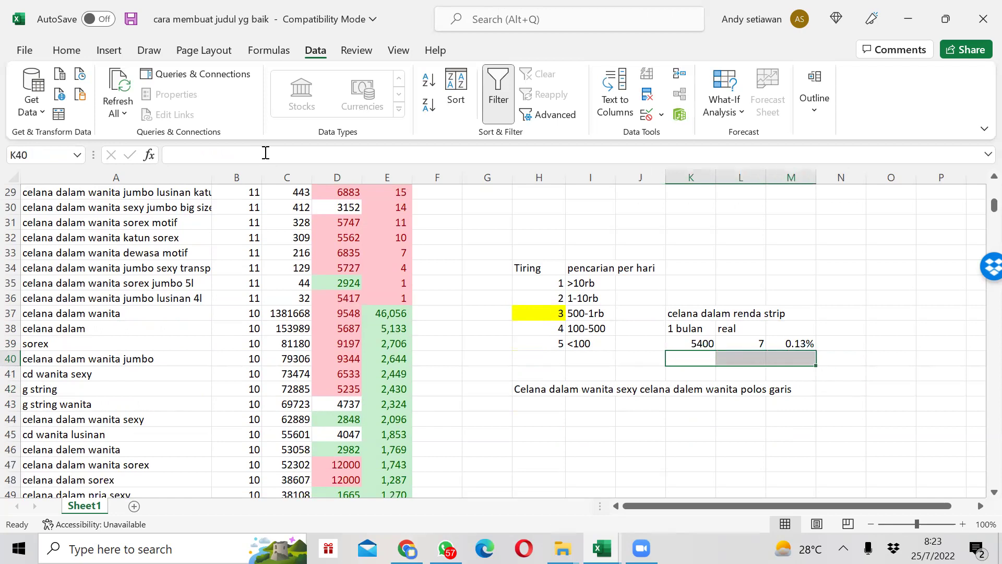
Step: Review the daily search ranges in the tier table beside the "celana dalam renda strip" comparison
key("Up")
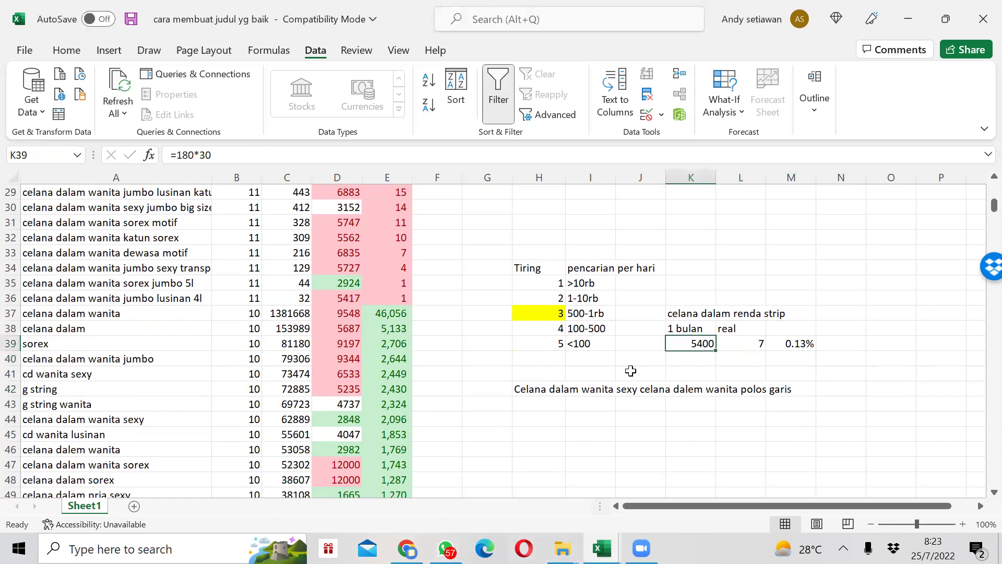
key("Left")
key("Left")
key("Left")
key("Left")
key("Left")
key("Left")
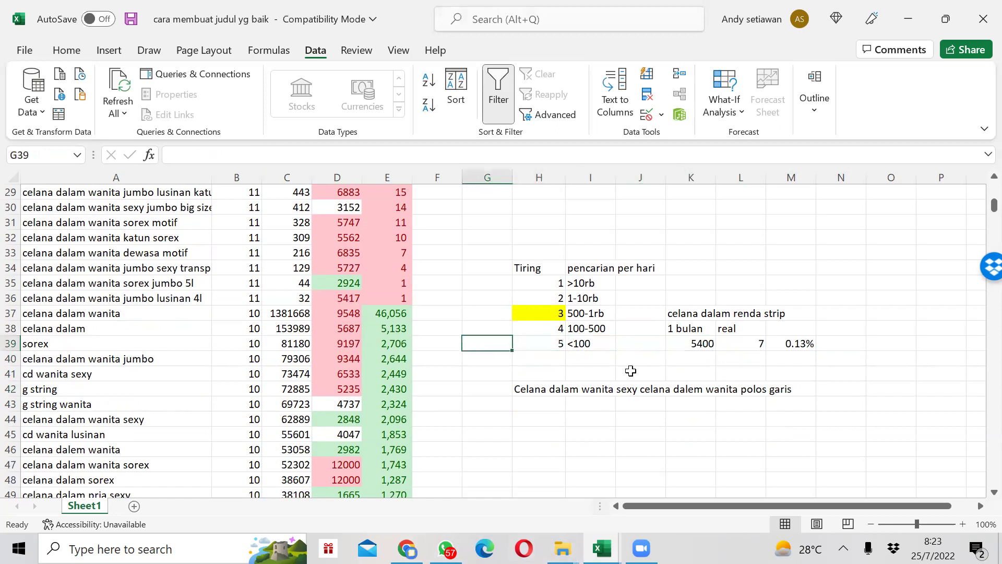
key("Right")
key("Right")
key("Right")
key("Up")
key("Up")
key("Up")
key("Up")
key("Right")
key("Down")
Step: Examine the recommended bids in column D for the keywords from "celana dalam wanita" down to "g string"
key("Left")
key("Left")
key("Left")
key("Left")
key("Left")
key("Down")
key("Down")
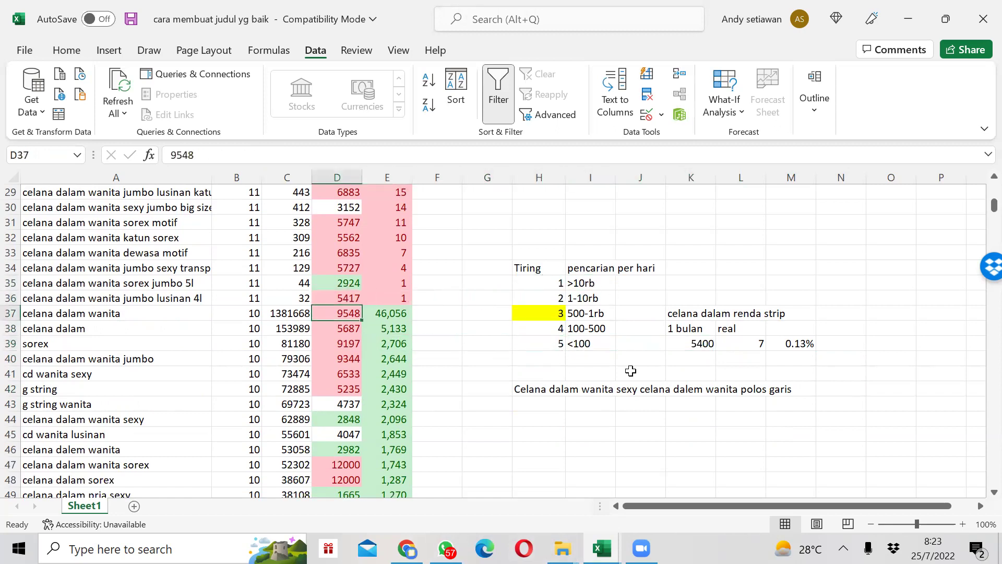
key("Down")
key("Down")
key("Down")
key("Down")
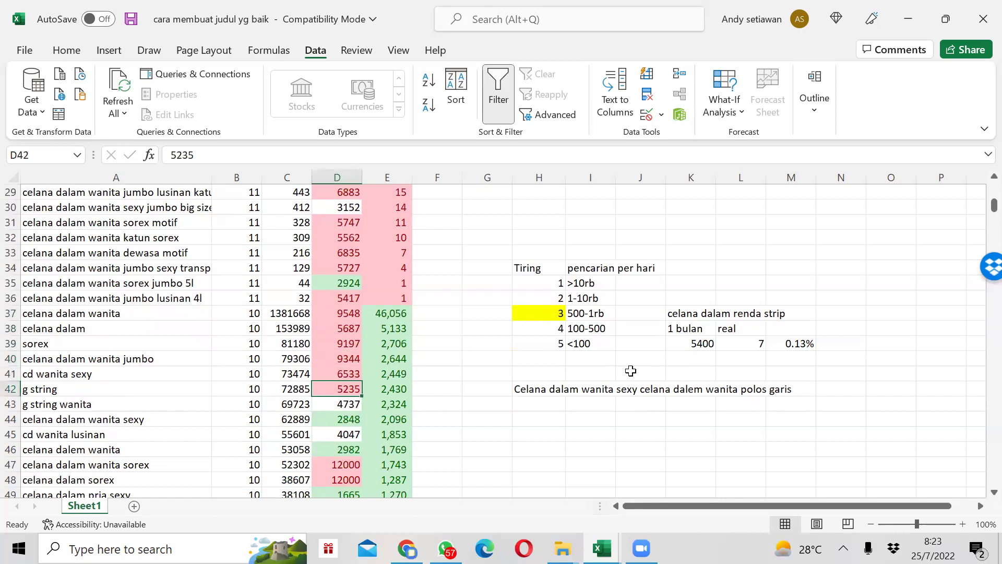
Step: Compare the recommended bids in column D for the keywords from "g string" down to "celana dalam sorex"
key("Down")
key("Down")
key("Down")
key("Down")
key("Down")
key("Down")
key("Up")
key("Up")
key("Up")
key("Up")
key("Up")
key("Down")
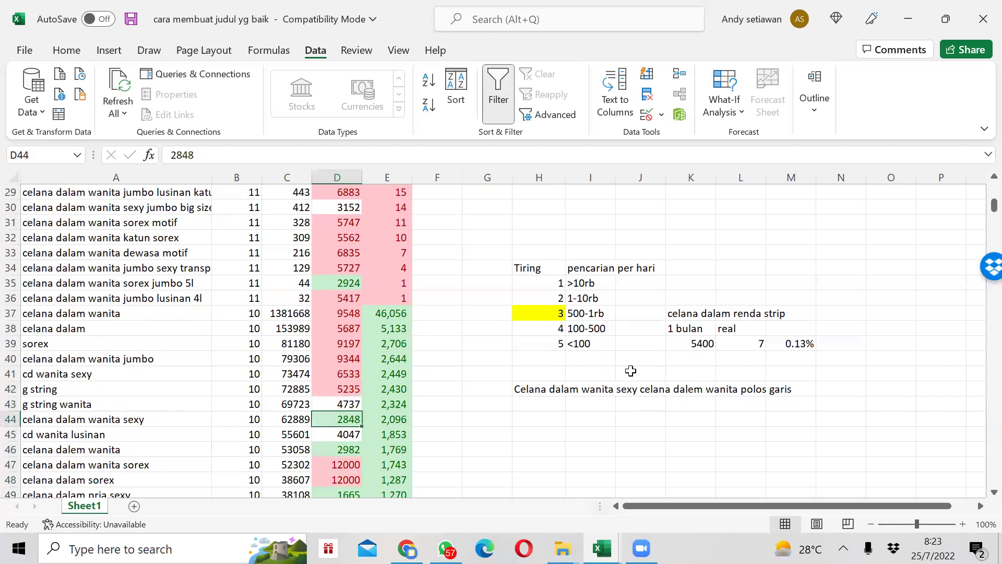
key("Down")
key("Down")
key("Up")
key("Up")
Step: Check the bid and daily searches of "celana dalam wanita sexy" against the keyword "celana dalem wanita" in column A
key("Right")
key("Left")
key("Right")
key("Left")
key("Down")
key("Up")
key("Left")
key("Left")
key("Left")
key("Down")
key("Down")
key("Down")
key("Up")
Step: Review the search tier table and the "celana dalam renda strip" comparison of monthly searches with real results
key("Right")
key("Right")
key("Right")
key("Right")
key("Right")
key("Right")
key("Right")
key("Up")
key("Up")
key("Up")
key("Up")
key("Up")
key("Up")
key("Up")
key("Up")
key("Right")
key("Right")
key("Right")
key("Up")
Step: Highlight the keyword part "Celana dalam wanita sexy celana dalem wanita" within the product title in H42, leaving the title unedited
key("Down")
key("Down")
key("Down")
key("Down")
key("Down")
key("Left")
key("Left")
key("Left")
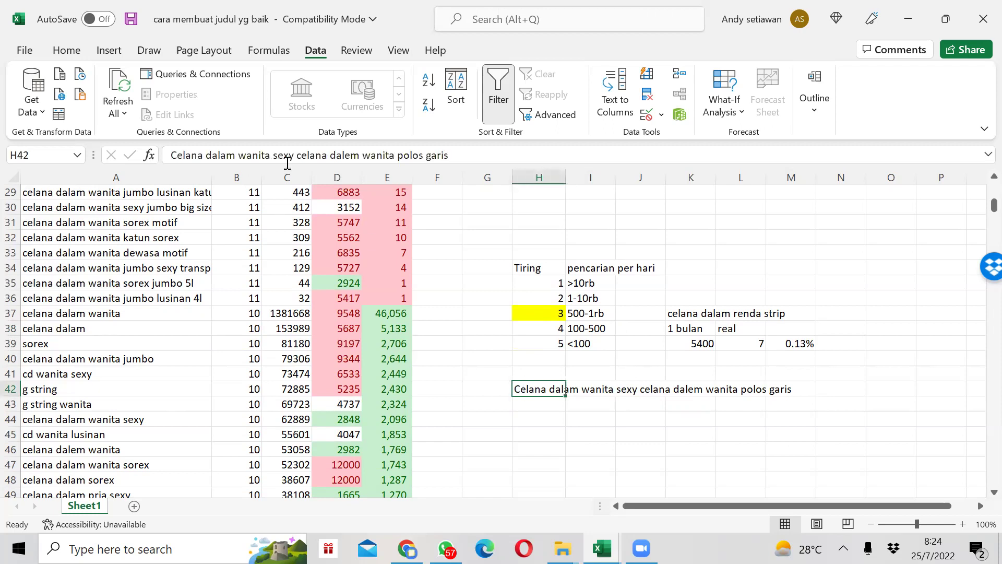
left_click_drag(393, 155, 170, 155)
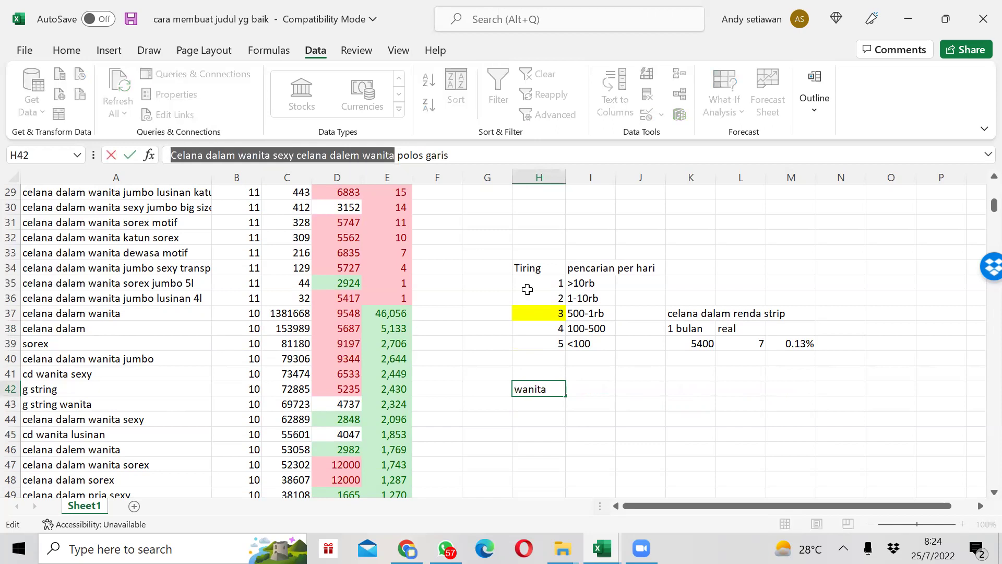
key("Escape")
Step: Enter the trial product title "celana dalam wanita celana dalem wanita" in H41, above the existing title
left_click(540, 368)
type("celana dalam wanita")
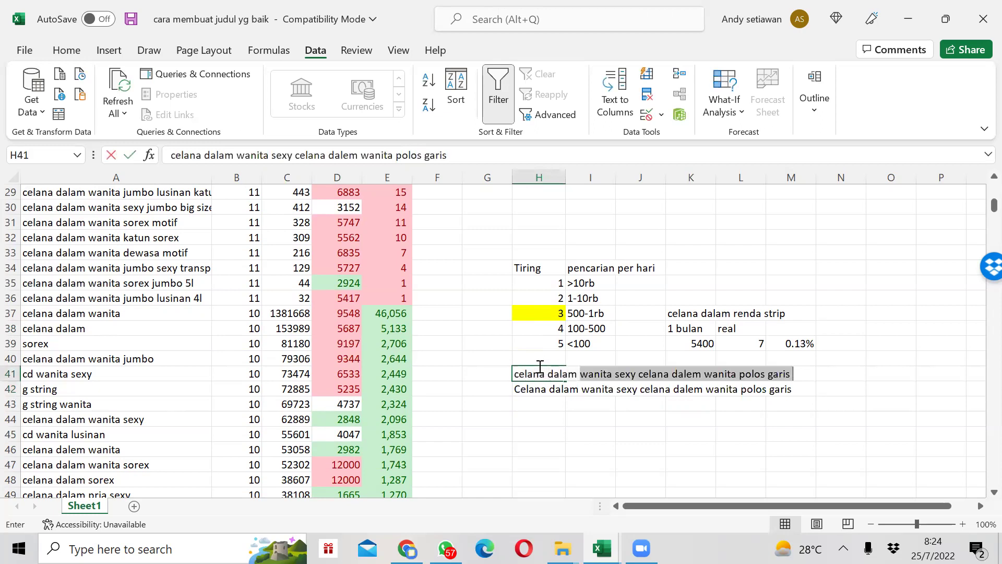
type(" gend")
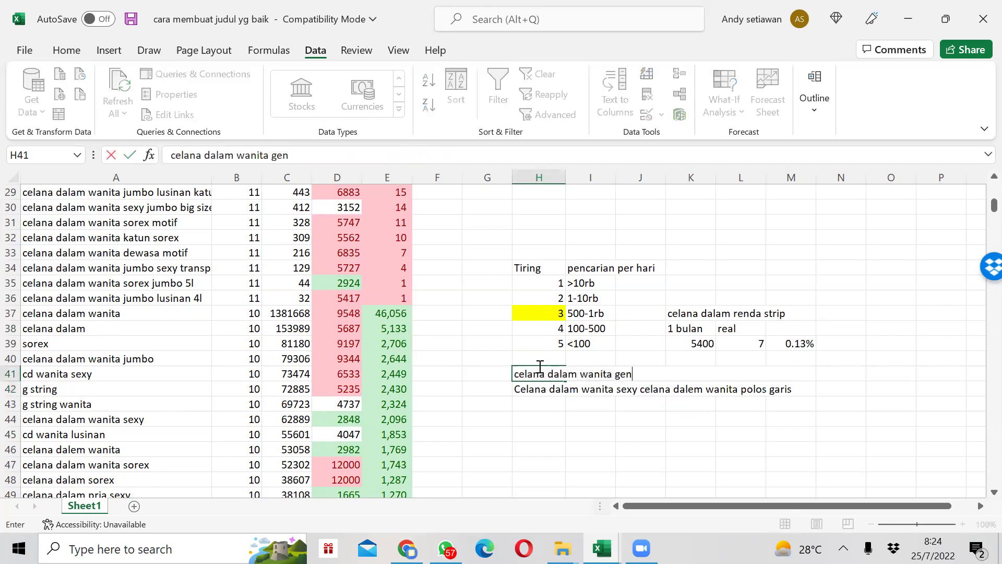
key("BackSpace")
key("BackSpace")
key("BackSpace")
key("BackSpace")
type("celana dalem wanita")
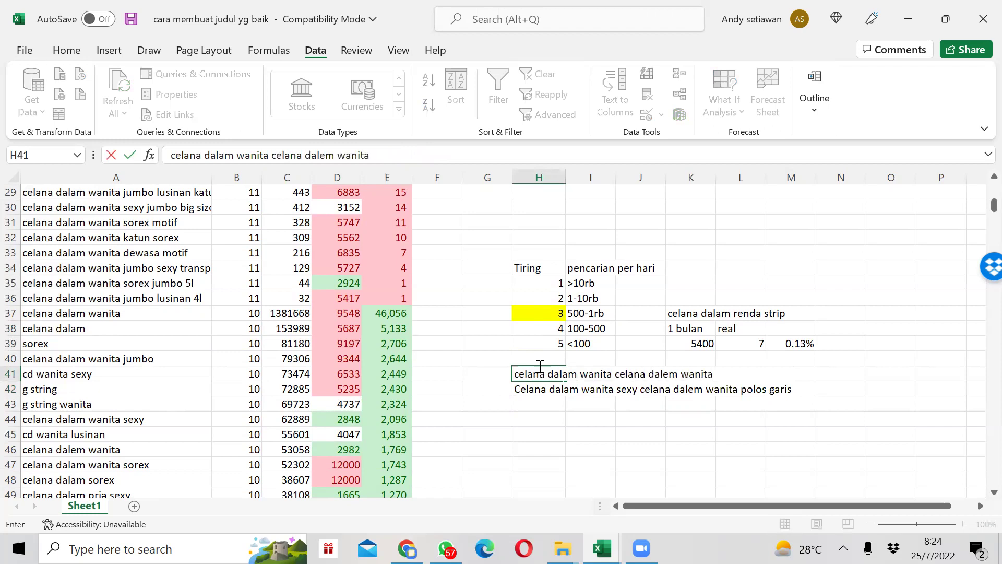
key("Return")
Step: Check the daily searches in column E for the trial title's keywords, from "celana dalam wanita" down to "celana dalem wanita"
left_click(539, 370)
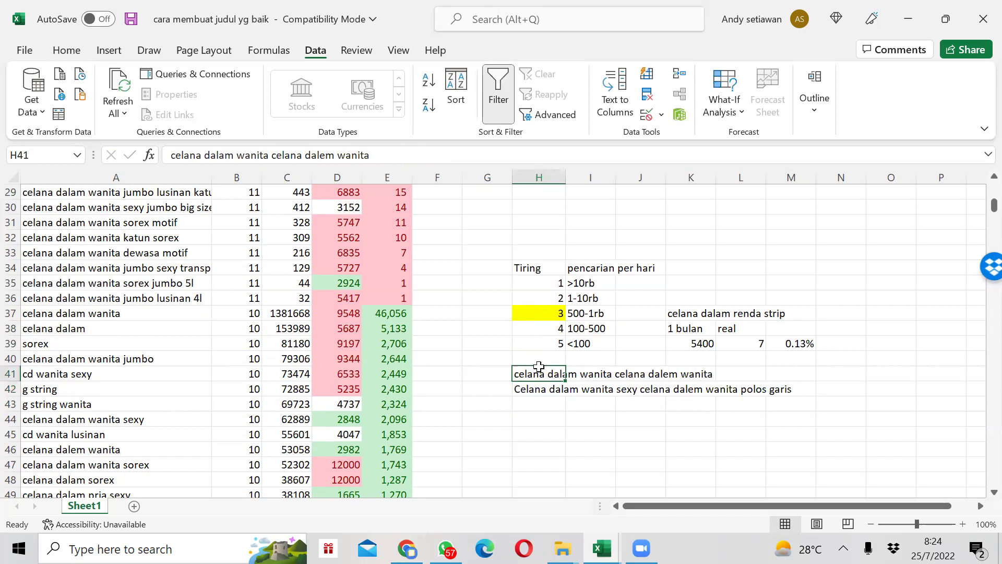
key("Left")
key("Left")
key("Left")
key("Up")
key("Up")
key("Up")
key("Up")
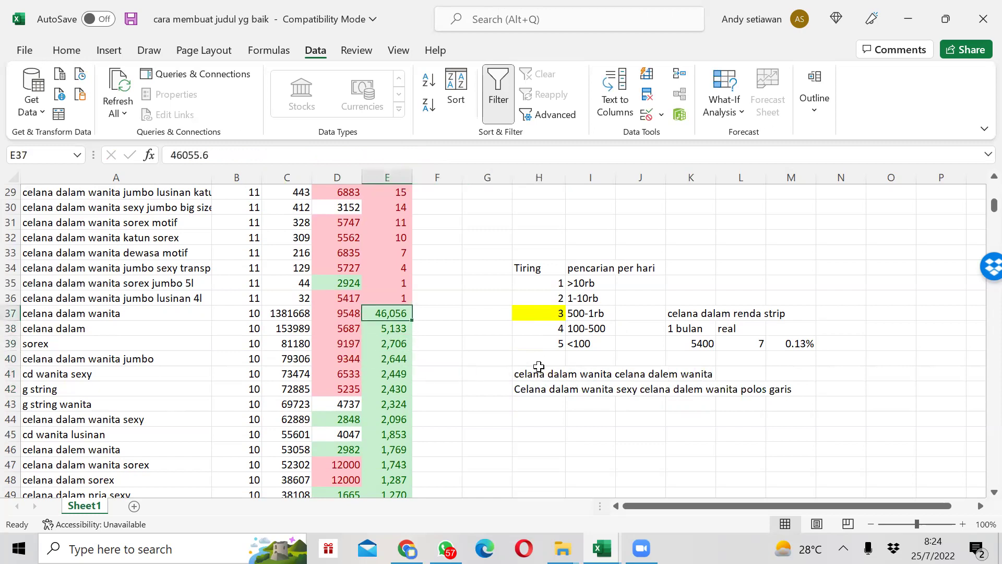
key("Down")
key("Down")
key("Down")
key("Down")
key("Down")
key("Down")
key("Down")
key("Down")
key("Down")
key("Up")
key("Up")
key("Up")
key("Up")
key("Up")
key("Right")
key("Right")
key("Right")
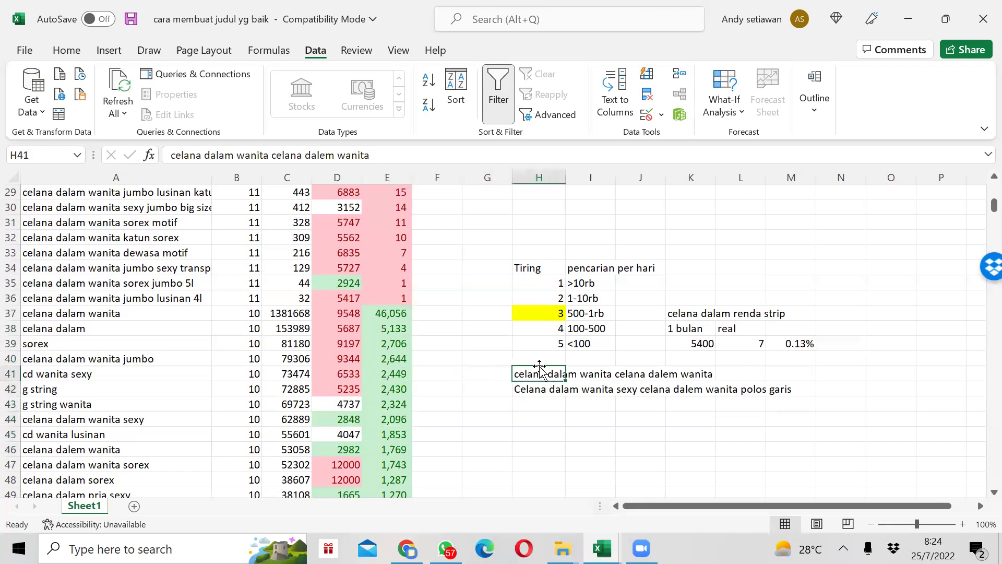
Step: Compare the trial title in H41 with the product title in H42, and clear the trial title
key("Down")
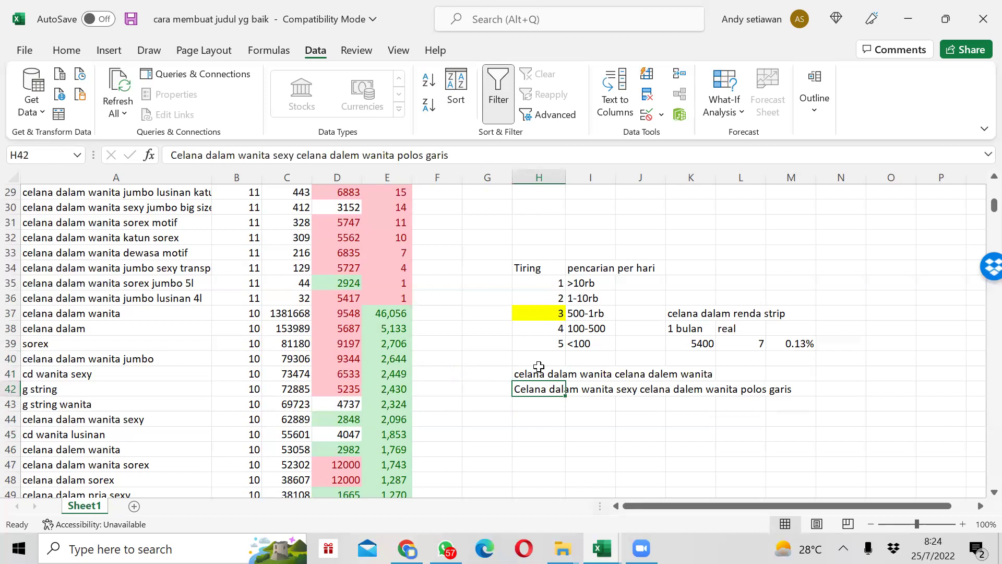
key("Up")
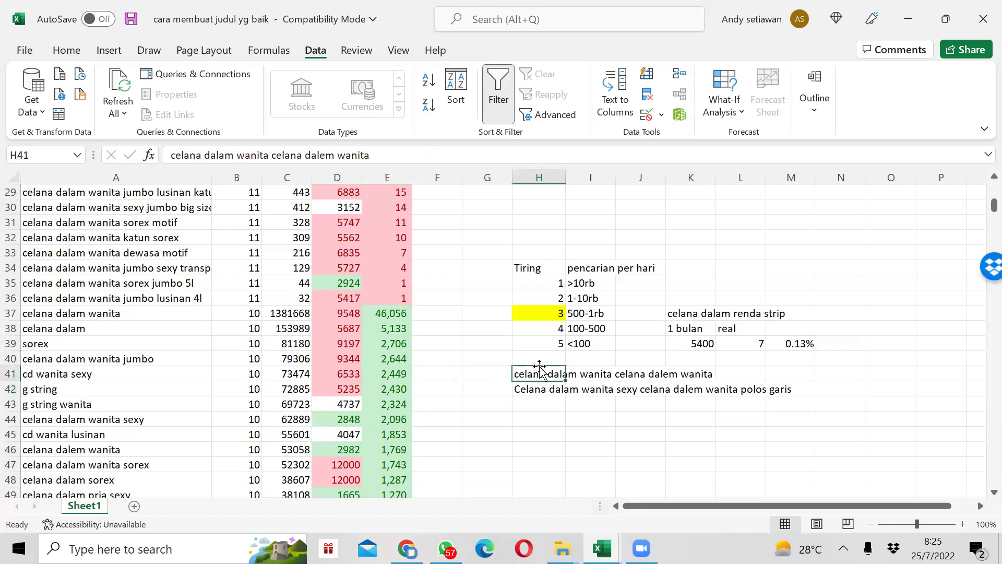
key("Down")
key("Up")
key("Down")
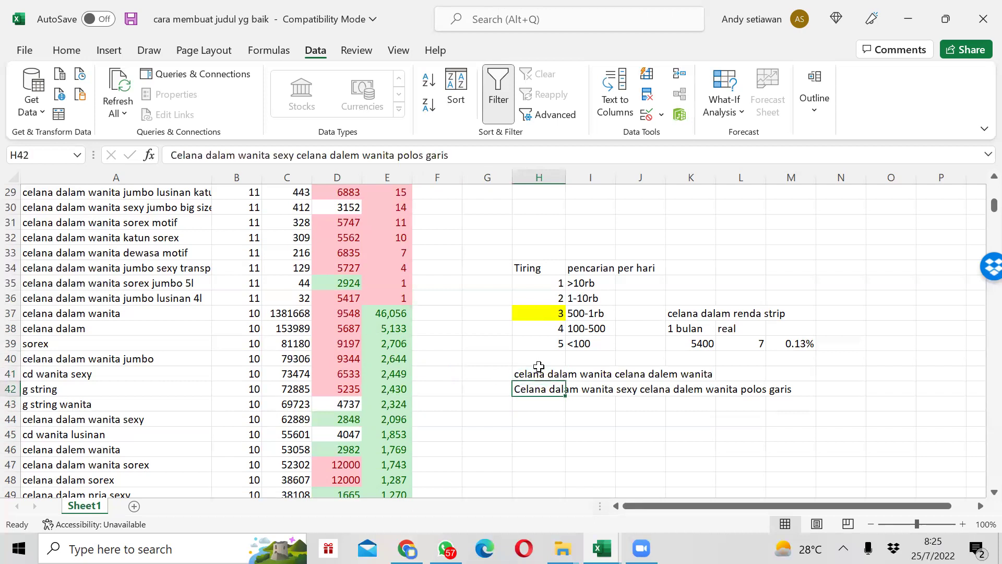
key("Up")
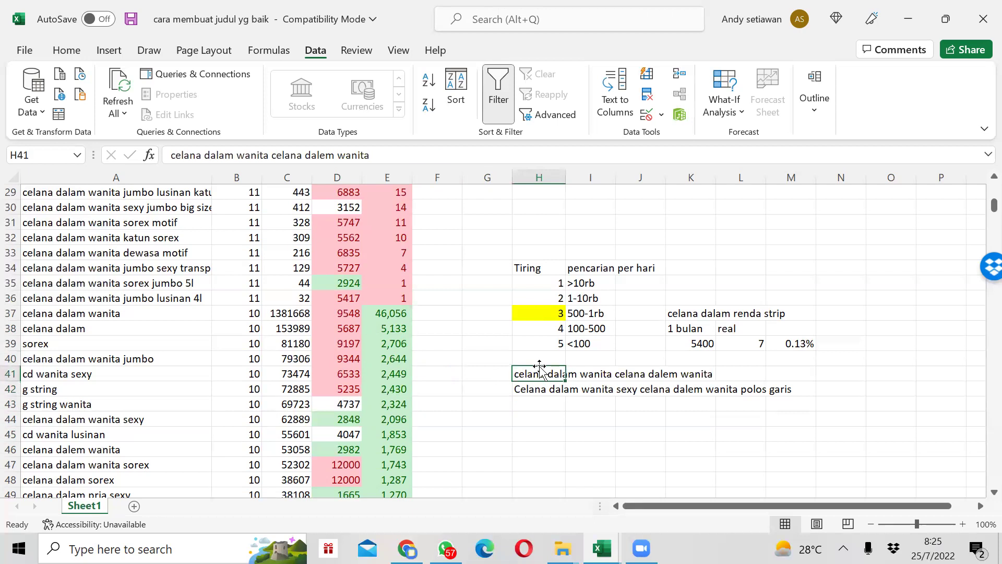
key("Delete")
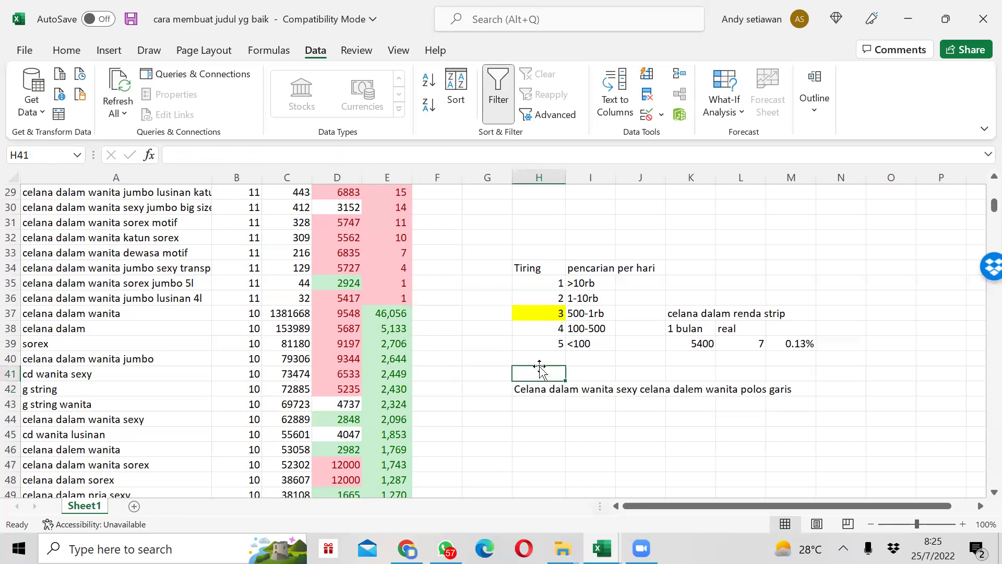
Step: Review the product title in H42 against the lower search tiers in the tier table
key("Down")
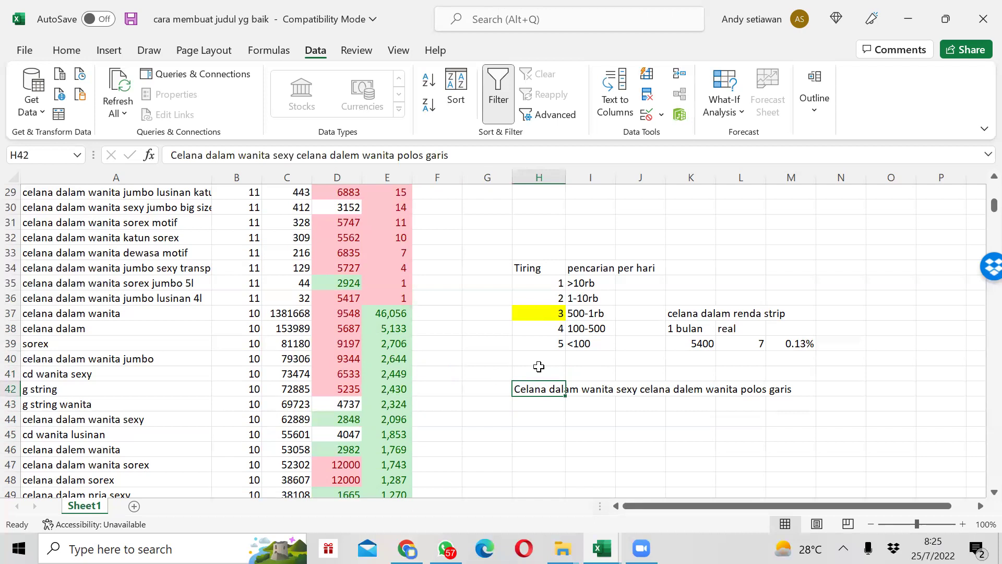
key("Up")
key("Down")
key("Up")
key("Up")
key("Up")
key("Up")
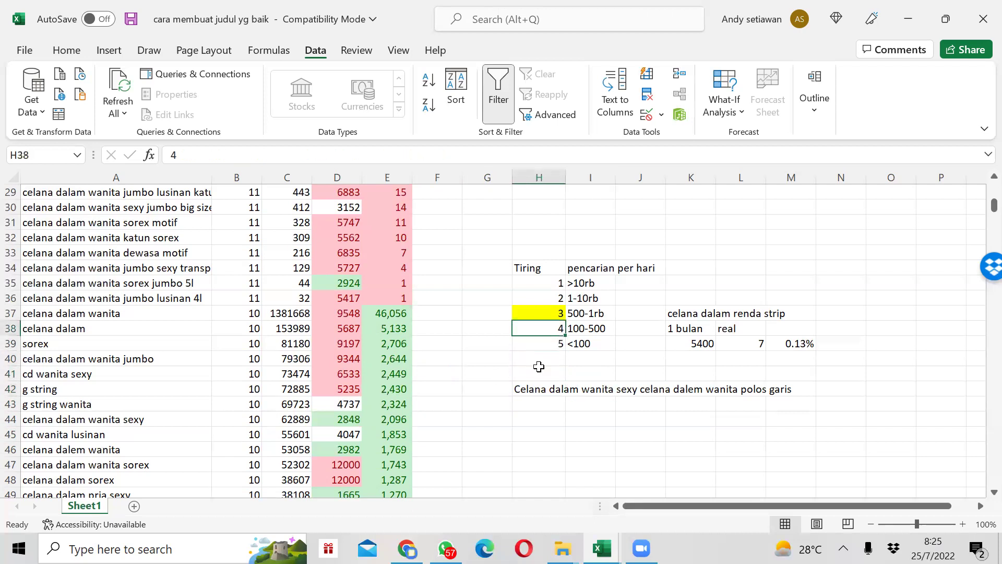
Step: Scan the daily searches in column E to find where the 500-1rb tier gives way to the 100-500 tier
key("Right")
key("Left")
key("Left")
key("Left")
key("Left")
key("Down")
key("Down")
key("Down")
key("Down")
key("Down")
key("Down")
key("Down")
key("Down")
key("Down")
key("Down")
key("Down")
key("Down")
key("Down")
key("Down")
key("Down")
key("Down")
key("Down")
key("Down")
key("Down")
key("Down")
key("Down")
key("Down")
key("Down")
key("Down")
key("Down")
key("Down")
key("Down")
key("Down")
key("Up")
key("Up")
key("Up")
key("Up")
key("Up")
key("Up")
key("Up")
key("Left")
key("Down")
key("Down")
key("Down")
key("Down")
key("Down")
key("Down")
key("Right")
key("Down")
key("Down")
key("Down")
key("Down")
key("Down")
key("Down")
key("Down")
key("Down")
key("Up")
key("Up")
key("Up")
key("Up")
key("Up")
key("Up")
key("Up")
key("Up")
key("Up")
key("Up")
key("Up")
key("Up")
key("Up")
key("Up")
key("Down")
key("Up")
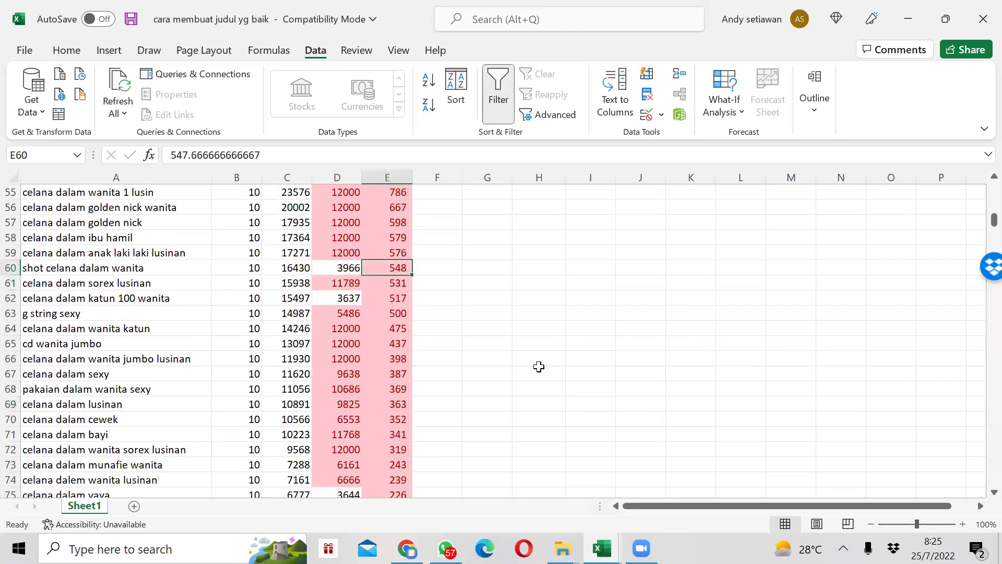
Step: Select the column E daily searches from the "shot celana dalam wanita" row downward to point out the lower-tier range
key("Up")
key("Up")
key("Down")
key("shift+Down")
key("shift+Down")
key("shift+Down")
key("shift+Down")
key("shift+Down")
key("shift+Down")
key("shift+Down")
key("shift+Down")
key("shift+Down")
key("shift+Down")
key("shift+Down")
key("shift+Down")
key("shift+Down")
key("shift+Down")
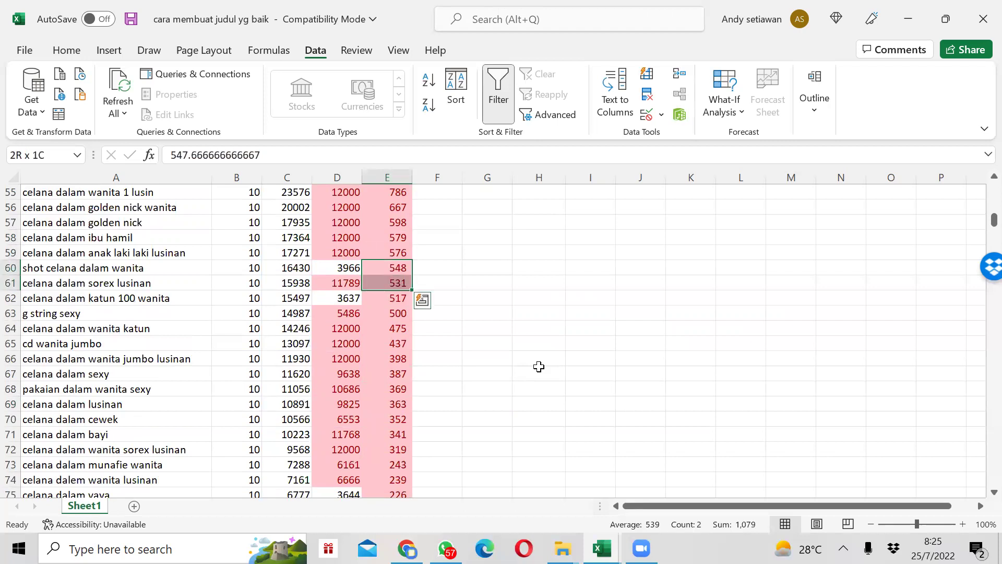
Step: Read the keywords in column A from "celana dalam katun 100 wanita" down past "celana dalam renda" for the 100-500 tier
key("Down")
key("Left")
key("Up")
key("Left")
key("Left")
key("Left")
key("Down")
key("Down")
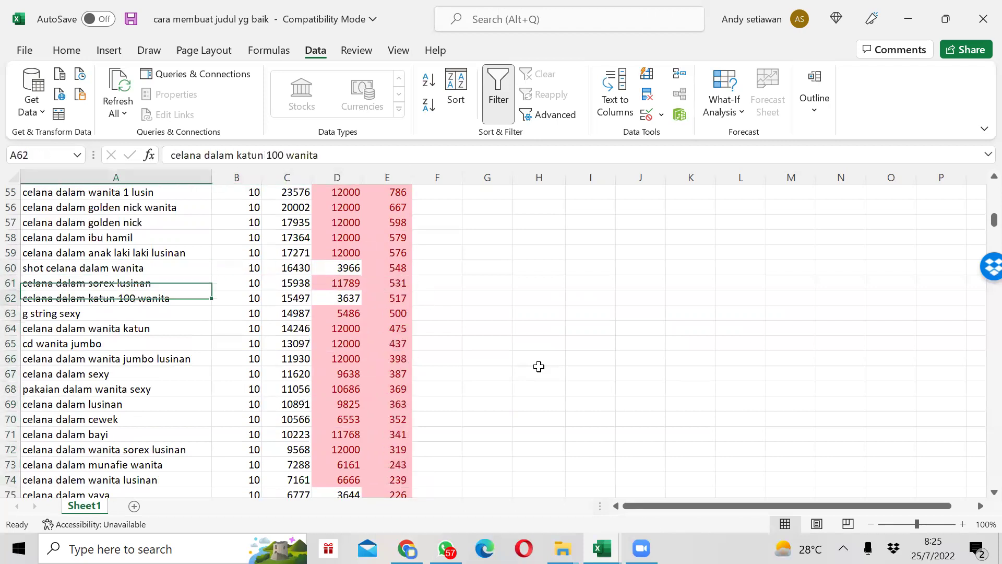
key("Down")
key("Down")
key("Down")
key("Down")
key("Down")
key("Down")
key("Down")
key("Down")
key("Down")
key("Down")
key("Down")
key("Down")
key("Down")
key("Down")
key("Down")
key("Down")
key("Up")
key("Up")
key("Up")
key("Down")
key("Down")
key("Down")
key("Down")
key("Down")
key("Down")
key("Down")
key("Down")
key("Down")
key("Down")
key("Down")
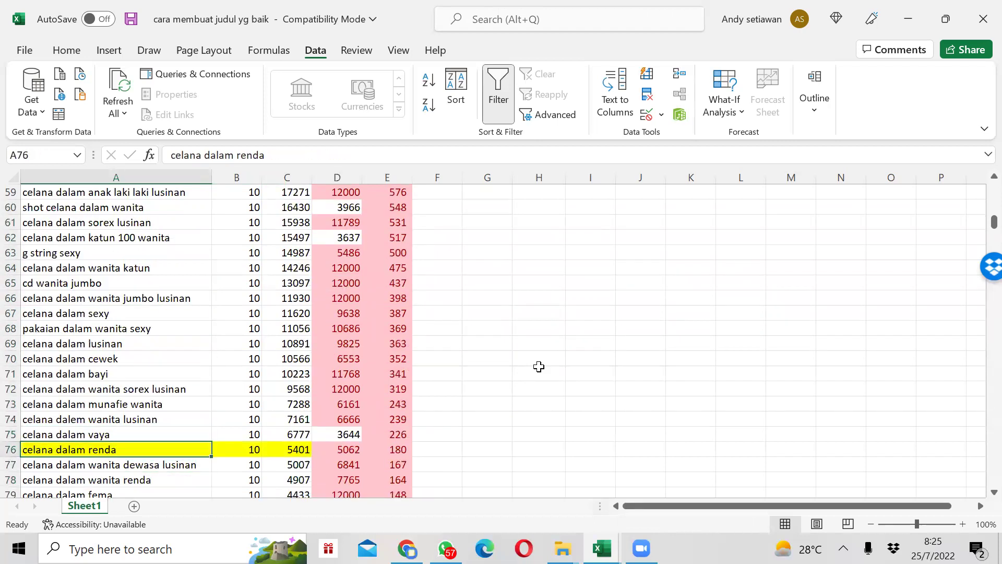
Step: Review the tier's keywords from "celana dalam wanita sexy transparan" back up to "celana dalam bayi" and check that row's search figures
key("Up")
key("Up")
key("Up")
key("Up")
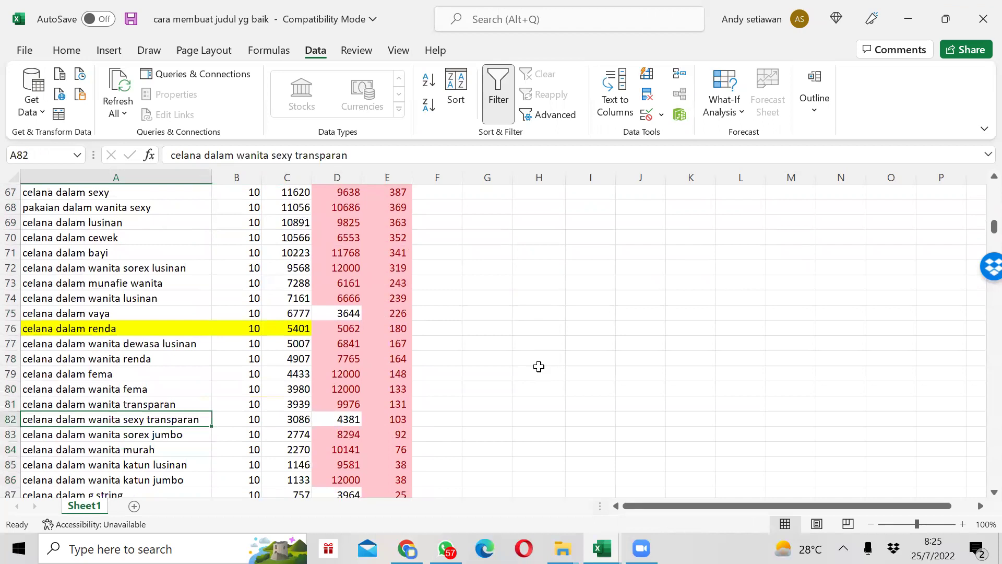
key("Down")
key("Up")
key("Up")
key("Up")
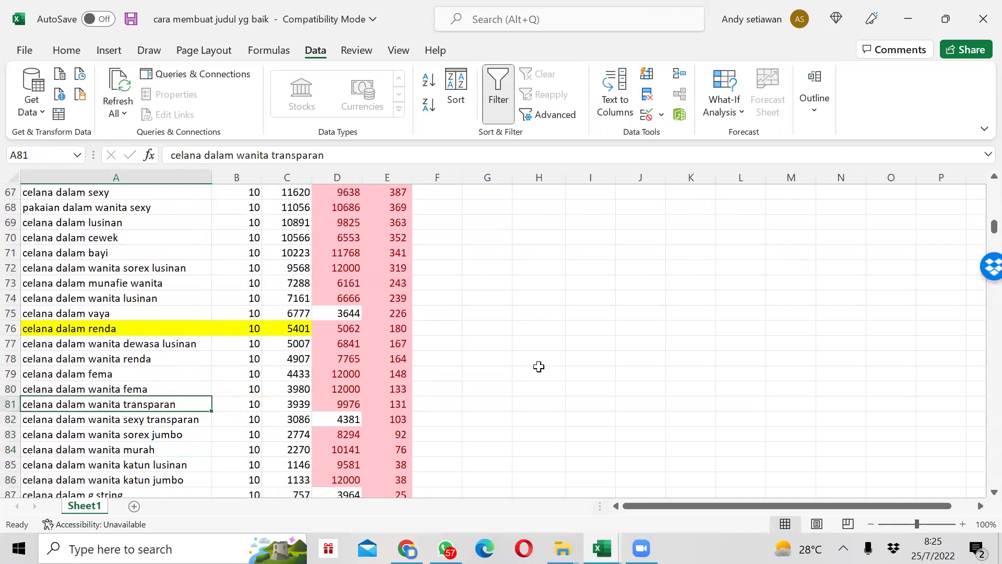
key("Up")
key("Up")
key("Up")
key("Up")
key("Up")
key("Up")
key("Up")
key("Up")
key("Up")
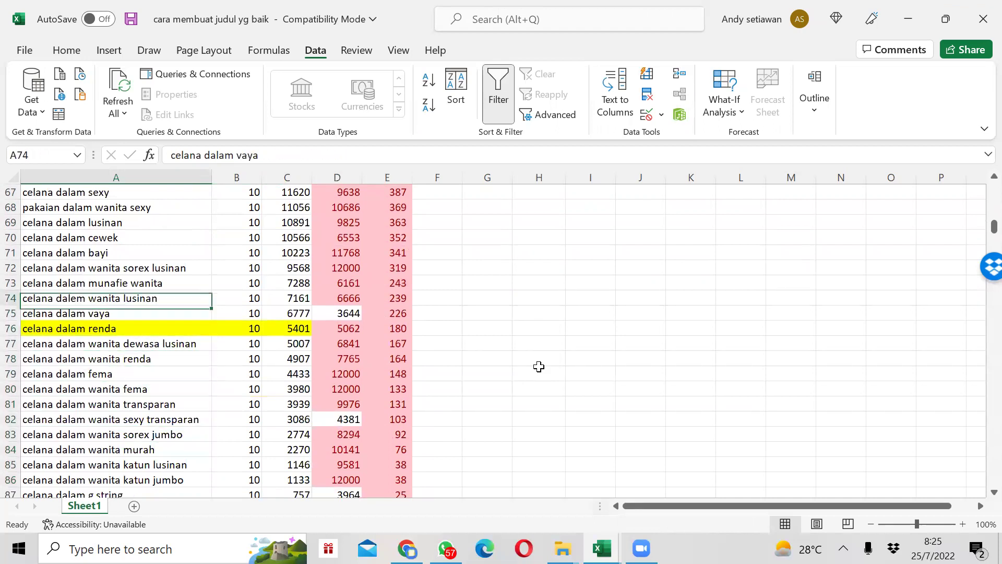
key("Right")
key("Right")
key("Right")
key("Right")
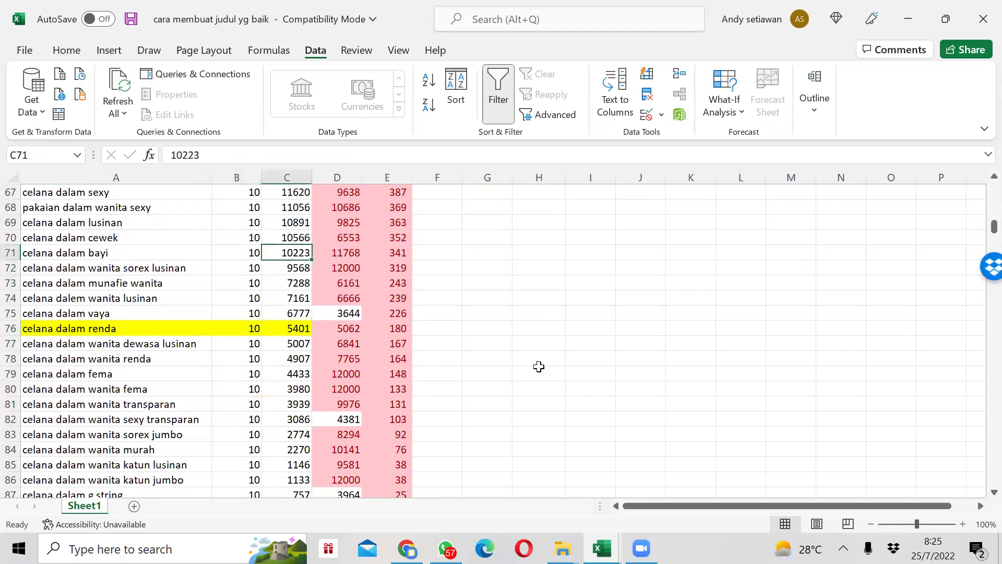
Step: Review the column A keywords from "celana dalam bayi" down past "celana dalam wanita katun jumbo" and back up to "celana dalam cewek"
key("Left")
key("Left")
key("Left")
key("Left")
key("Down")
key("Down")
key("Down")
key("Down")
key("Down")
key("Down")
key("Down")
key("Down")
key("Down")
key("Down")
key("Down")
key("Down")
key("Down")
key("Down")
key("Down")
key("Down")
key("Down")
key("Down")
key("Down")
key("Down")
key("Up")
key("Up")
key("Up")
key("Up")
key("Up")
key("Up")
key("Up")
key("Up")
key("Up")
key("Up")
key("Up")
key("Up")
key("Up")
key("Up")
key("Up")
key("Up")
key("Up")
key("Up")
key("Up")
key("Up")
key("Up")
Step: Go through the column A keywords below "celana dalam renda" again and check one low-tier row's figures across to its daily searches
key("Down")
key("Down")
key("Down")
key("Down")
key("Down")
key("Down")
key("Down")
key("Down")
key("Down")
key("Down")
key("Down")
key("Down")
key("Down")
key("Down")
key("Right")
key("Right")
key("Right")
key("Right")
key("Left")
key("Left")
key("Left")
key("Left")
Step: Return to the tier table and select empty cell H43 directly beneath the title "Celana dalam wanita sexy celana dalem wanita polos garis"
key("Up")
key("Up")
key("Up")
key("Up")
key("Up")
key("Up")
key("Up")
key("Up")
key("Up")
key("Up")
key("Up")
key("Up")
key("Up")
key("Up")
key("Up")
key("Up")
key("Up")
key("Up")
key("Up")
key("Up")
key("Up")
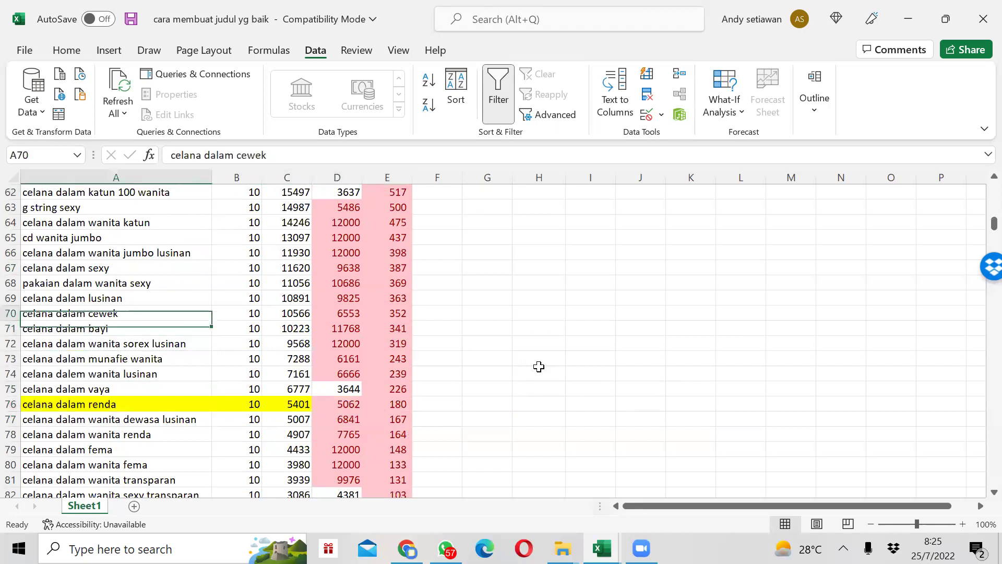
key("Up")
key("Up")
key("Up")
key("Up")
key("Up")
key("Up")
key("Up")
key("Up")
key("Up")
key("Up")
key("Up")
key("Up")
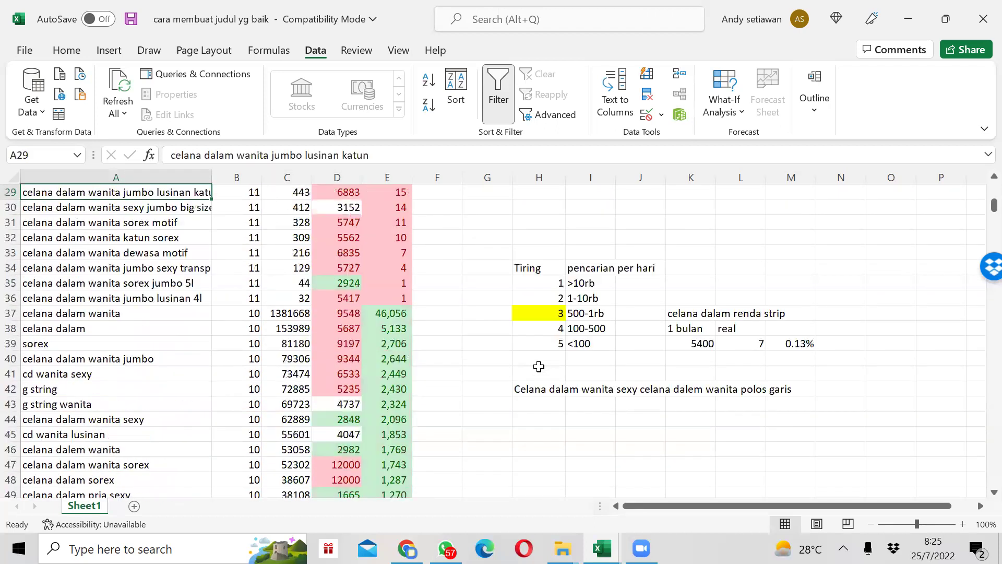
key("Right")
key("Right")
key("Right")
key("Right")
key("Right")
key("Down")
key("Down")
key("Down")
key("Down")
key("Down")
key("Down")
key("Down")
key("Down")
key("Down")
key("Down")
key("Down")
key("Down")
key("Down")
key("Down")
key("Down")
key("Right")
key("Right")
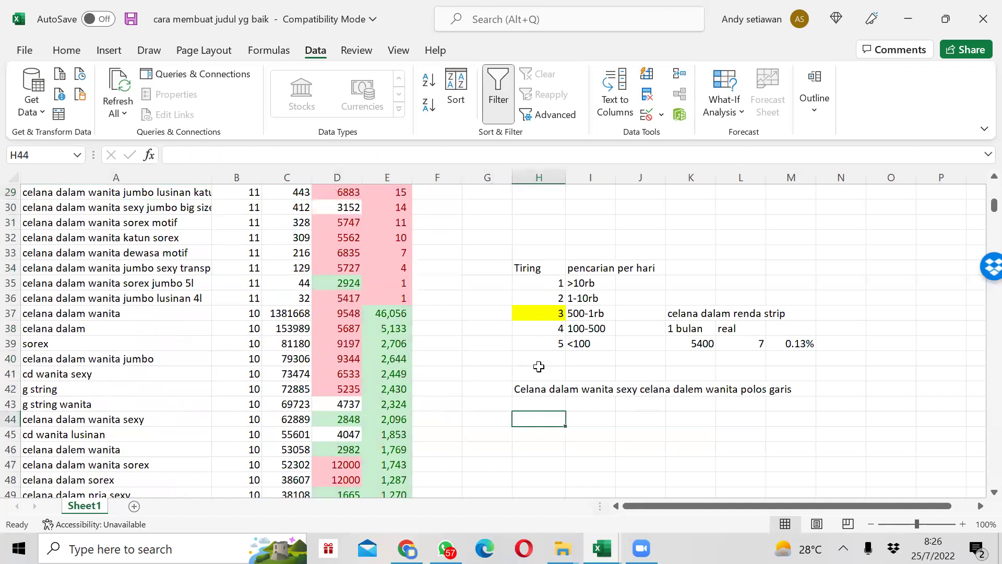
key("Up")
key("Up")
key("Down")
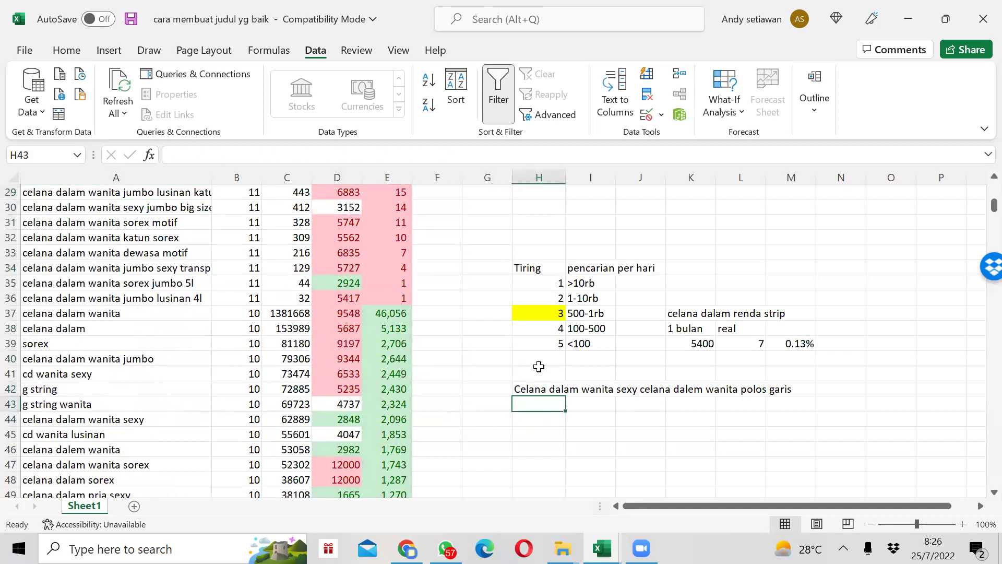